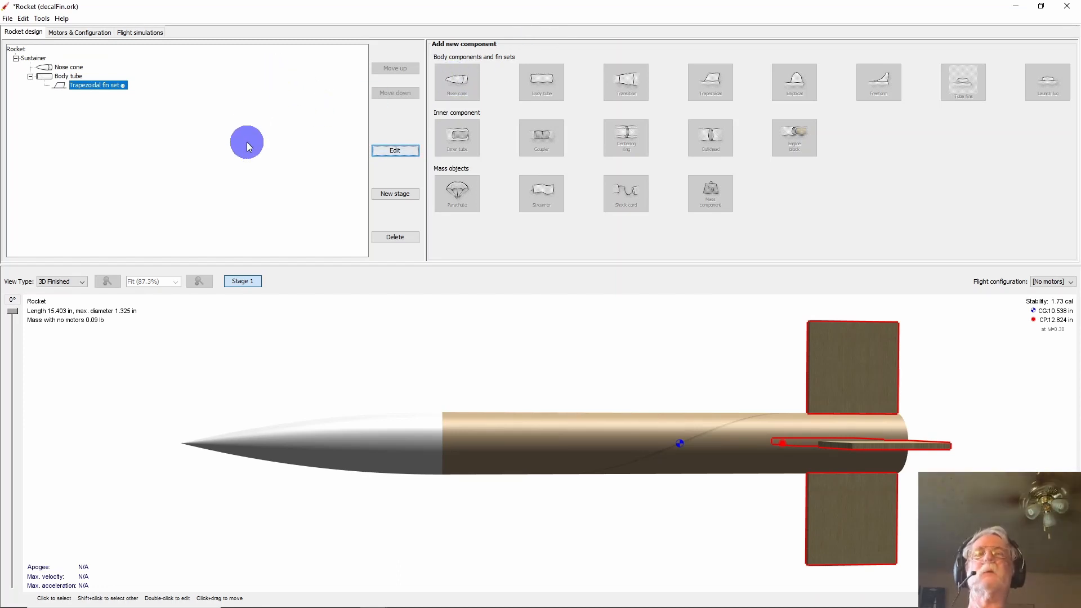
- Open the trapezoidal fin set for editing and load VerticalOval1.png from the Decal folder as its texture
click(103, 88)
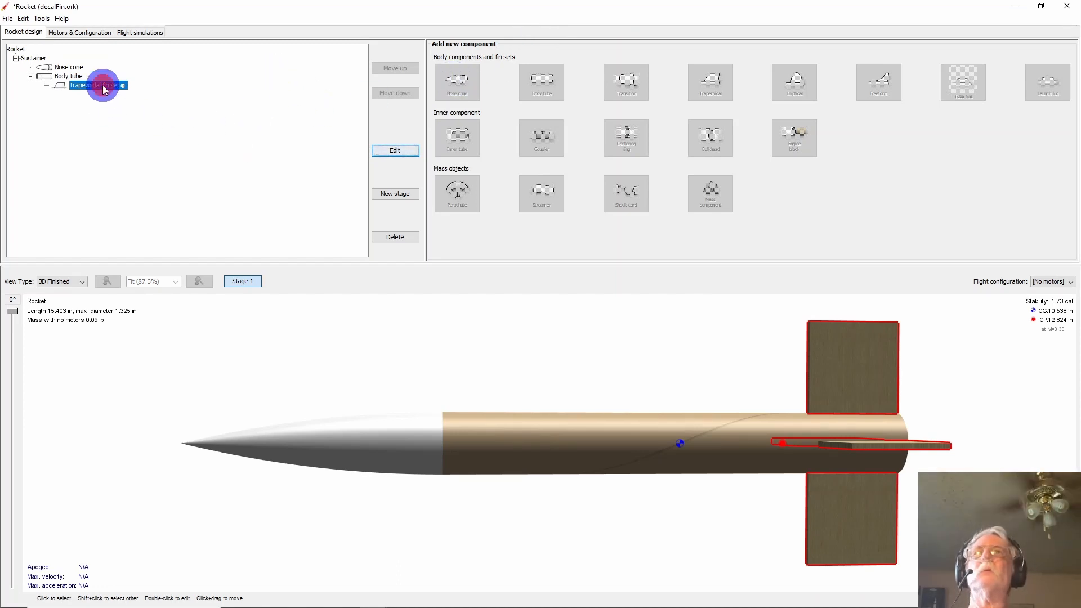
click(403, 150)
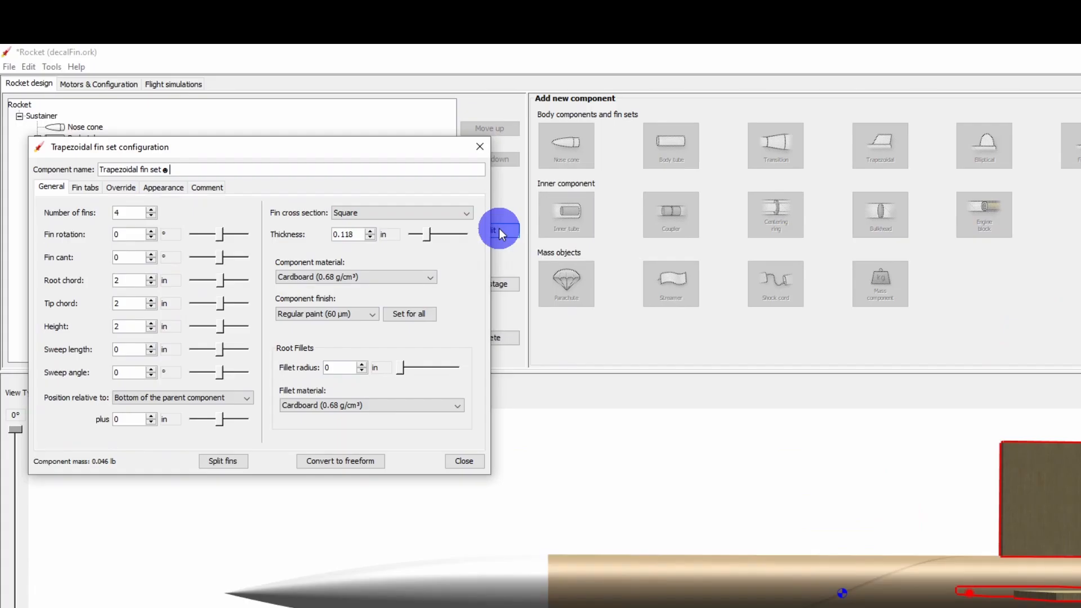
text(☻)
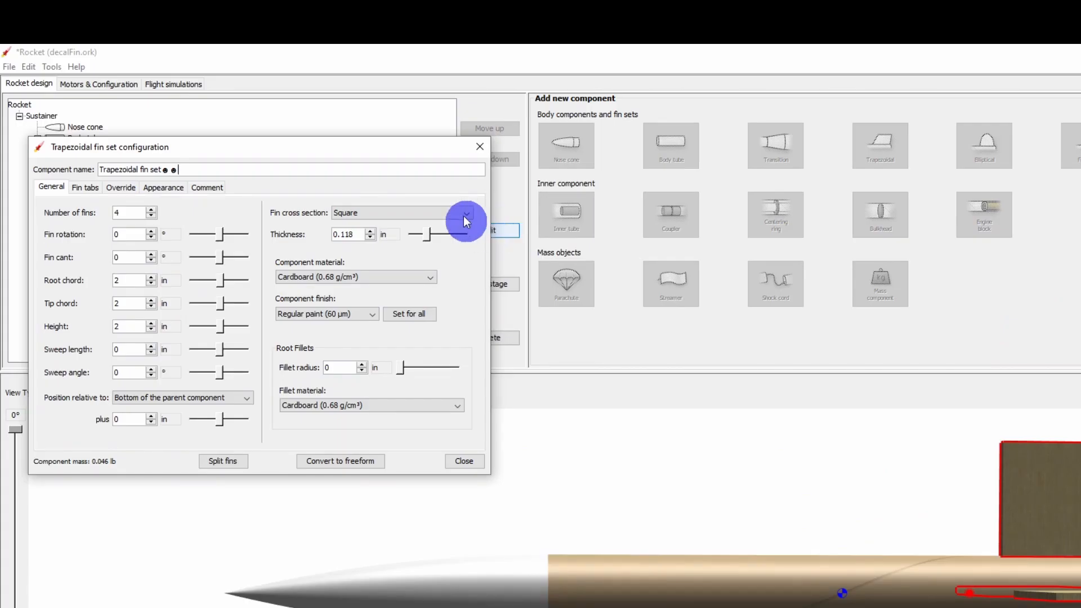
click(169, 186)
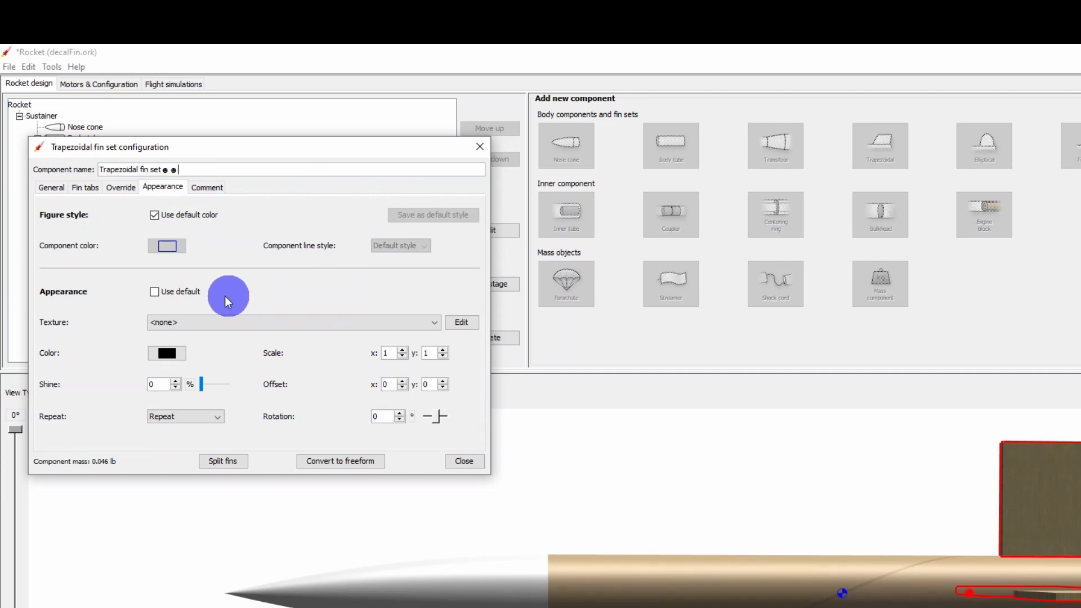
click(435, 323)
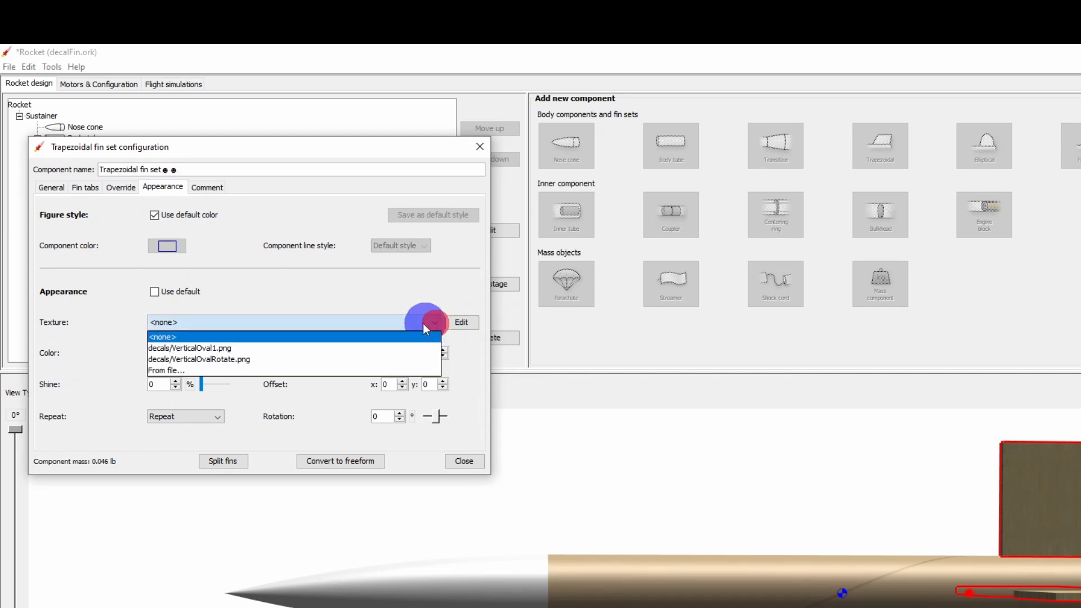
click(221, 367)
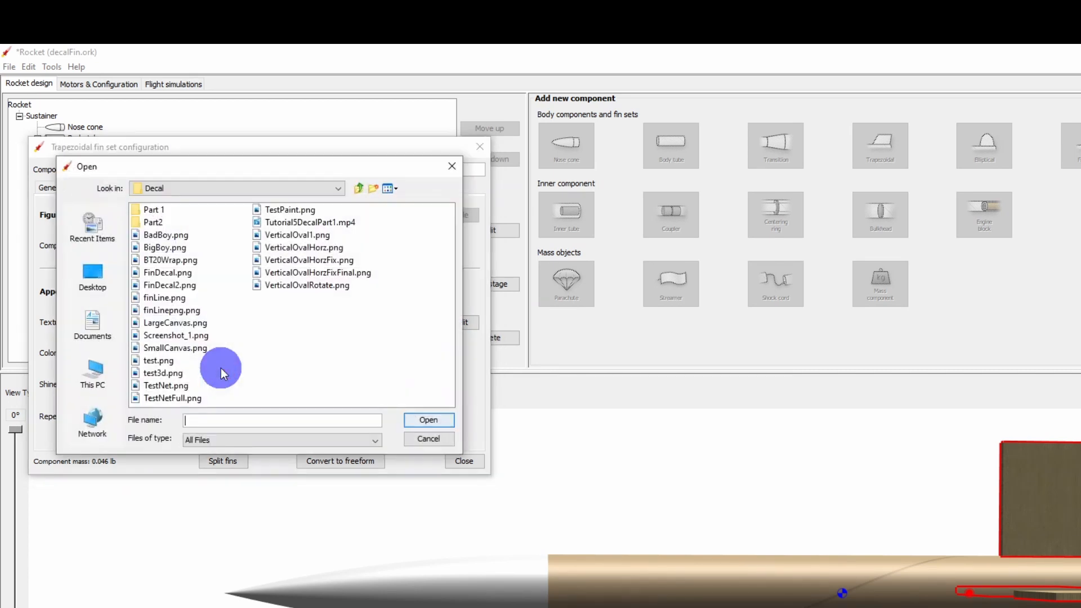
click(307, 238)
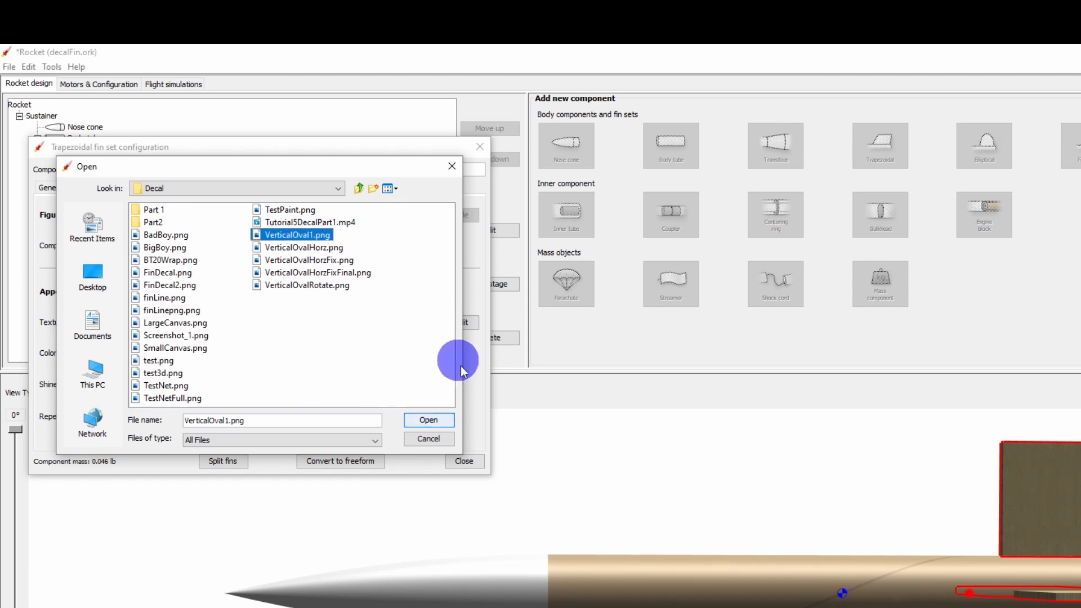
click(435, 421)
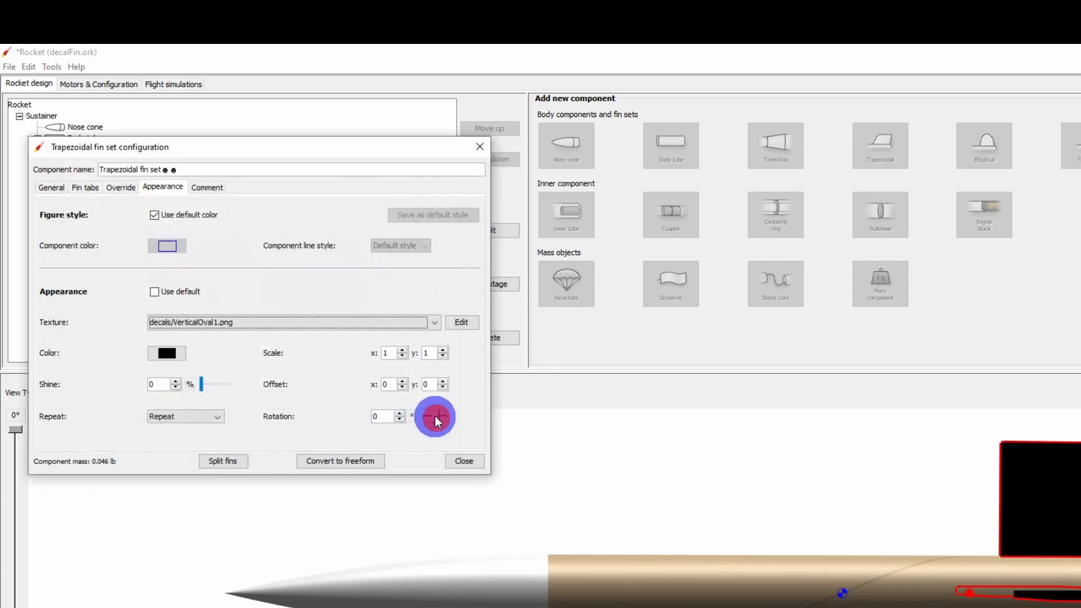
- Set the fin set's appearance color to cyan
click(166, 353)
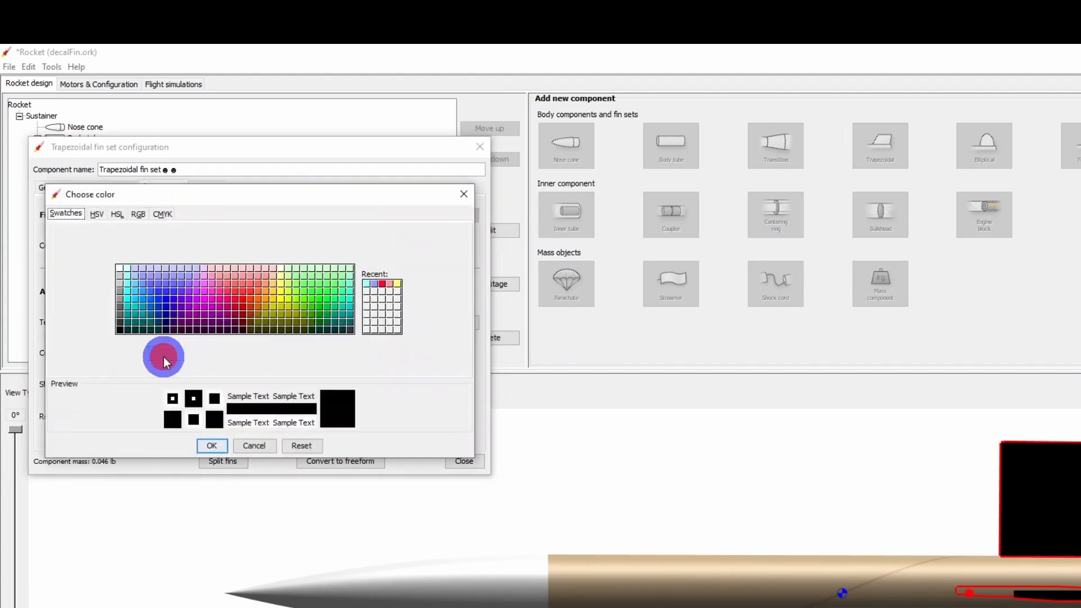
click(366, 282)
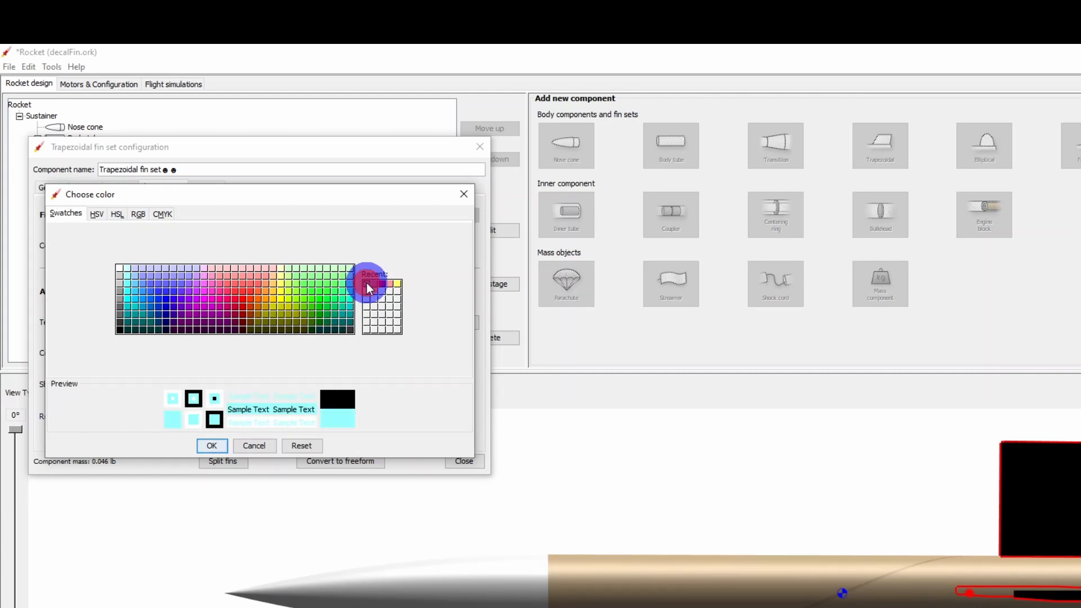
click(217, 445)
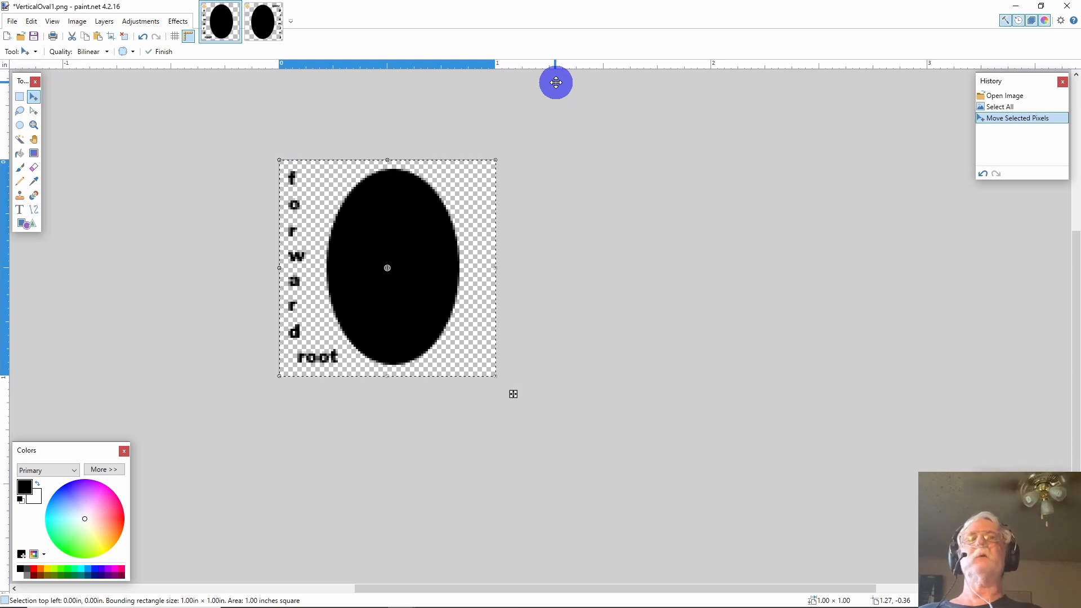
- Replace the fin set's texture with VerticalOvalRotate.png from the Decal folder and close the fin set configuration
click(250, 7)
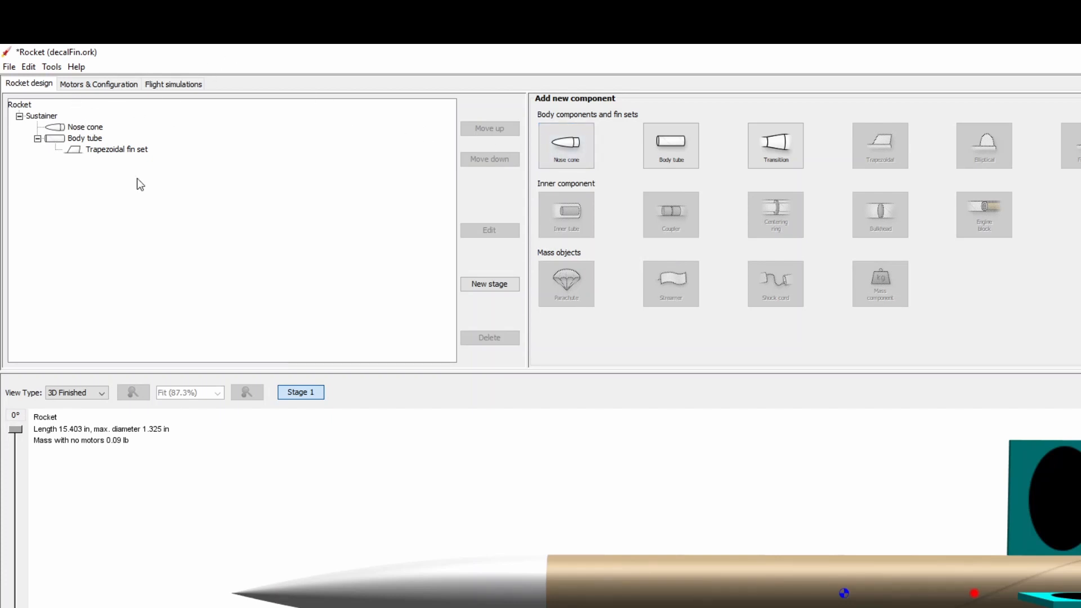
click(119, 154)
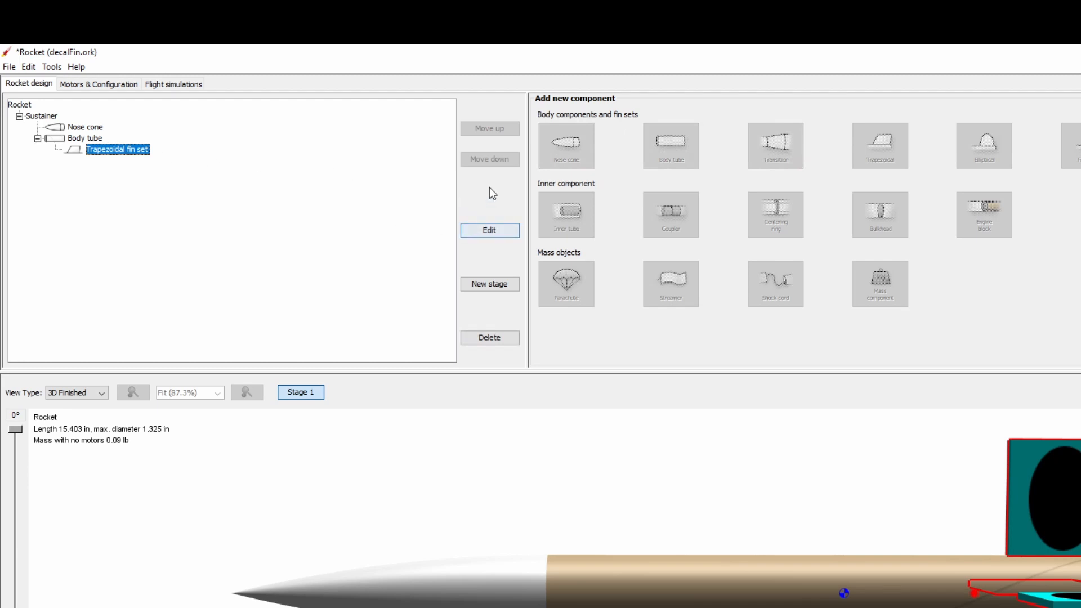
click(484, 230)
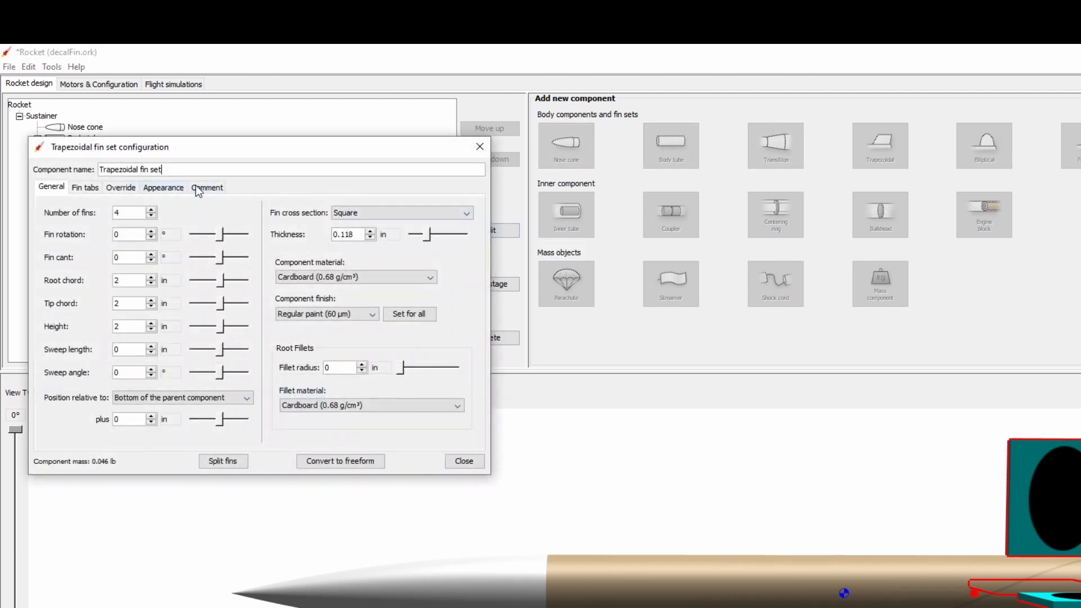
click(157, 189)
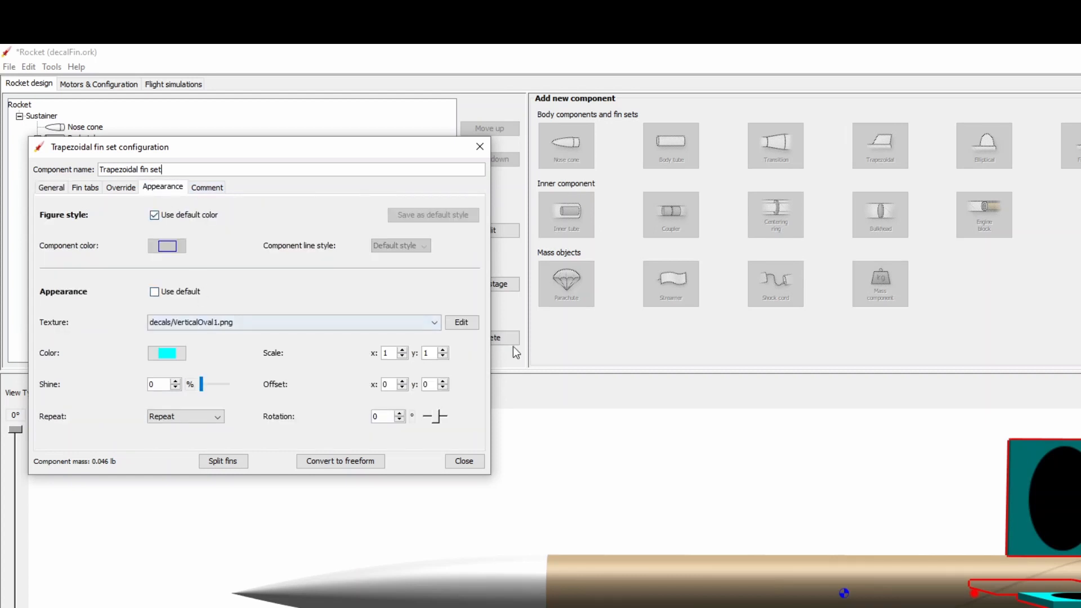
click(434, 323)
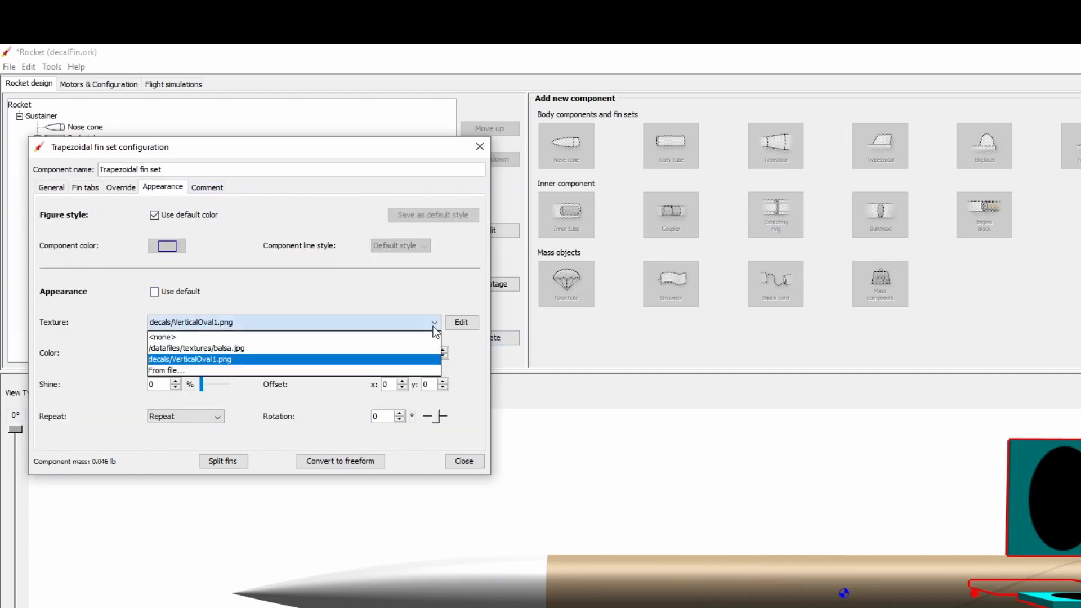
click(325, 369)
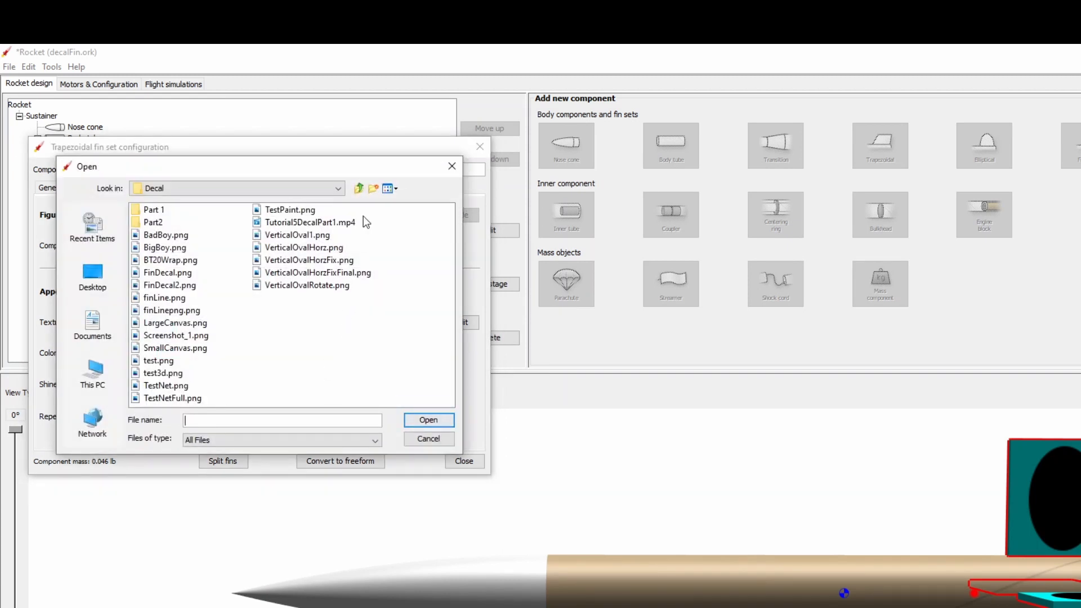
click(290, 250)
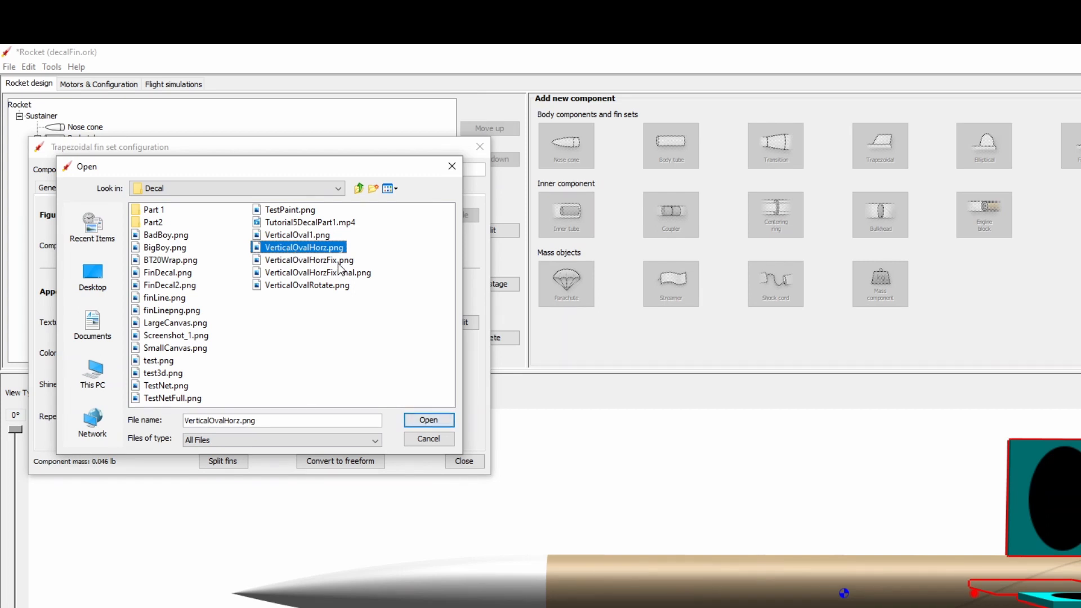
click(336, 285)
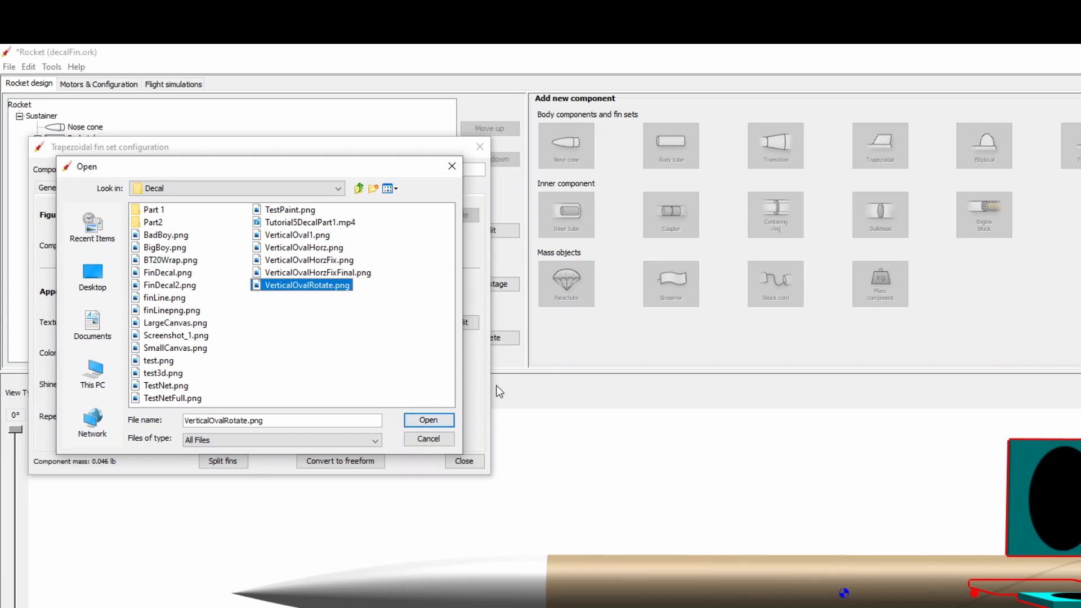
click(446, 422)
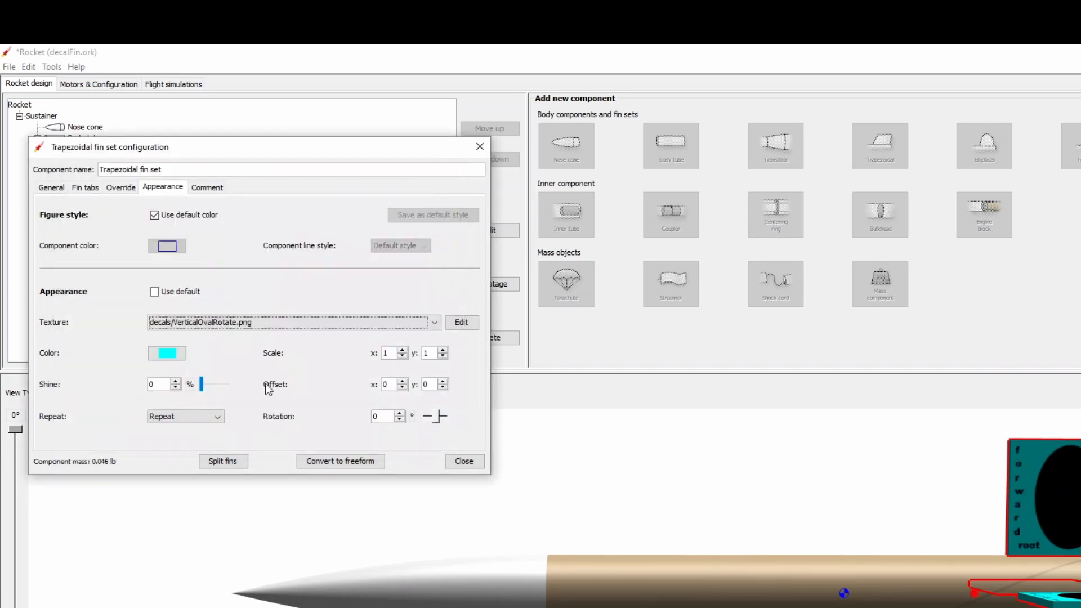
click(465, 465)
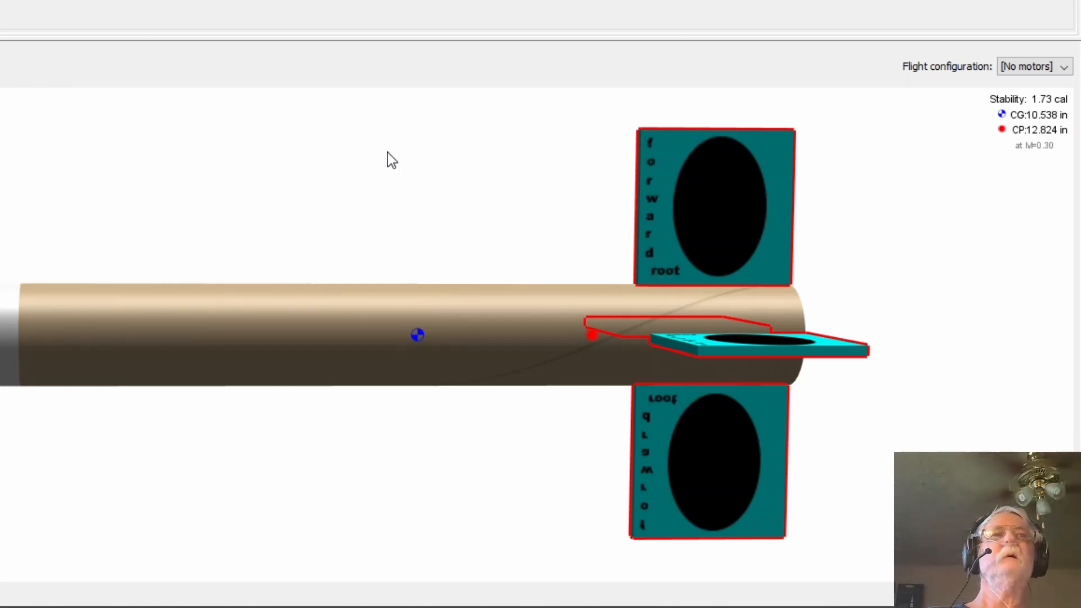
- Orbit the 3D view to examine the decal orientation on the fins
drag(391, 160, 387, 239)
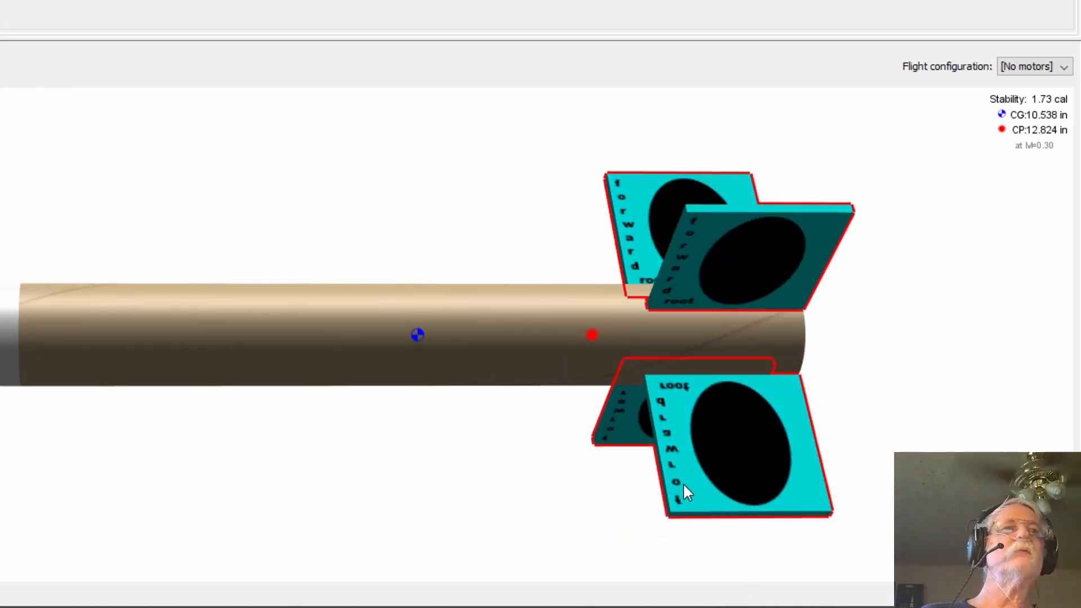
drag(492, 212, 502, 356)
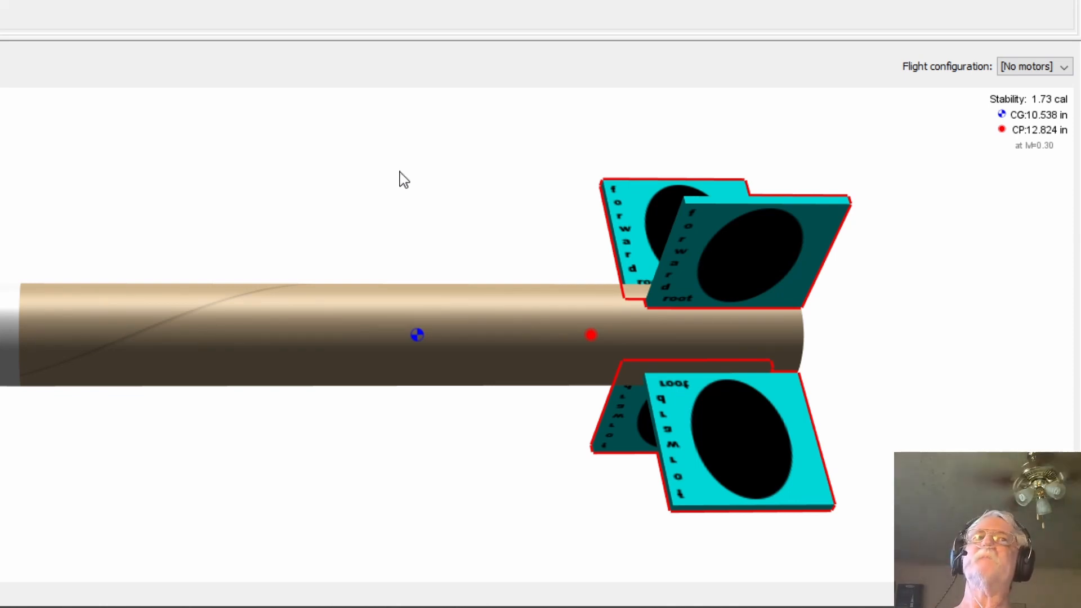
drag(400, 178, 388, 113)
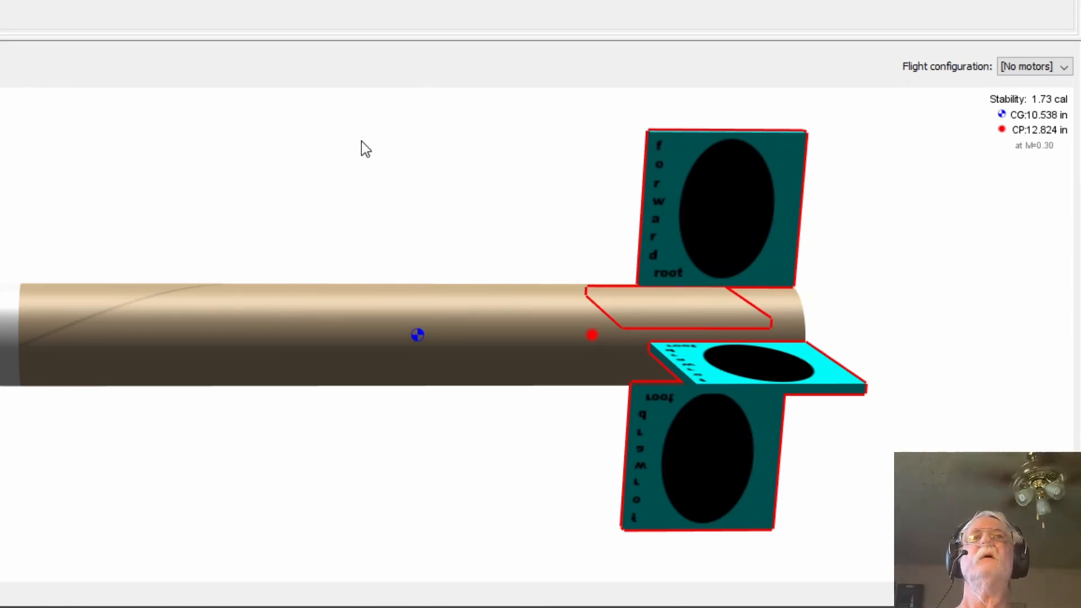
drag(360, 165, 358, 154)
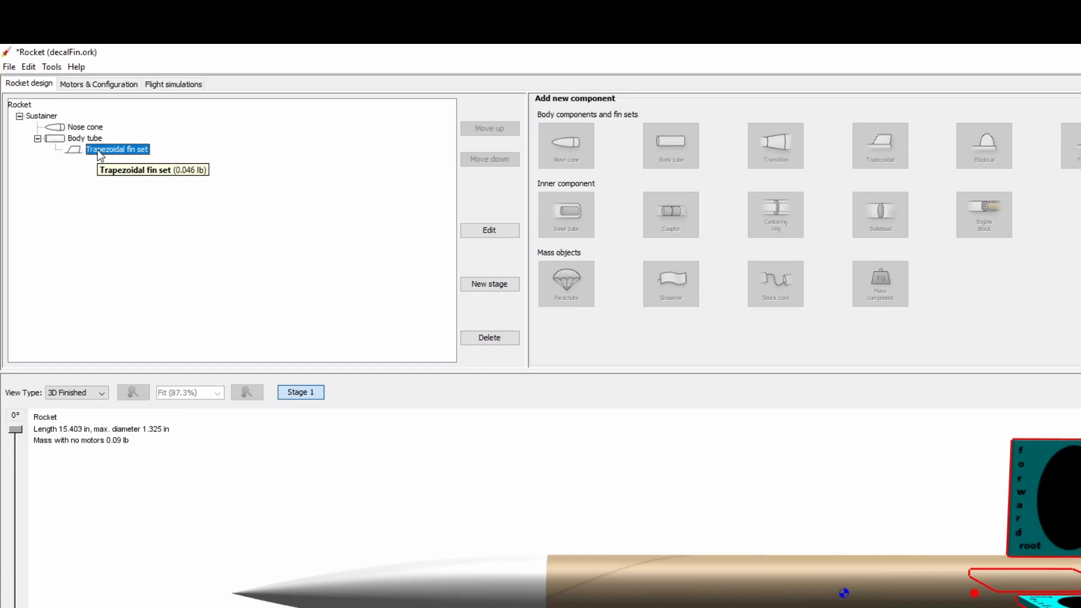
- Paste a copy of the fin set onto the body tube and set the copy's fin rotation to 0.5°
key(ctrl+v)
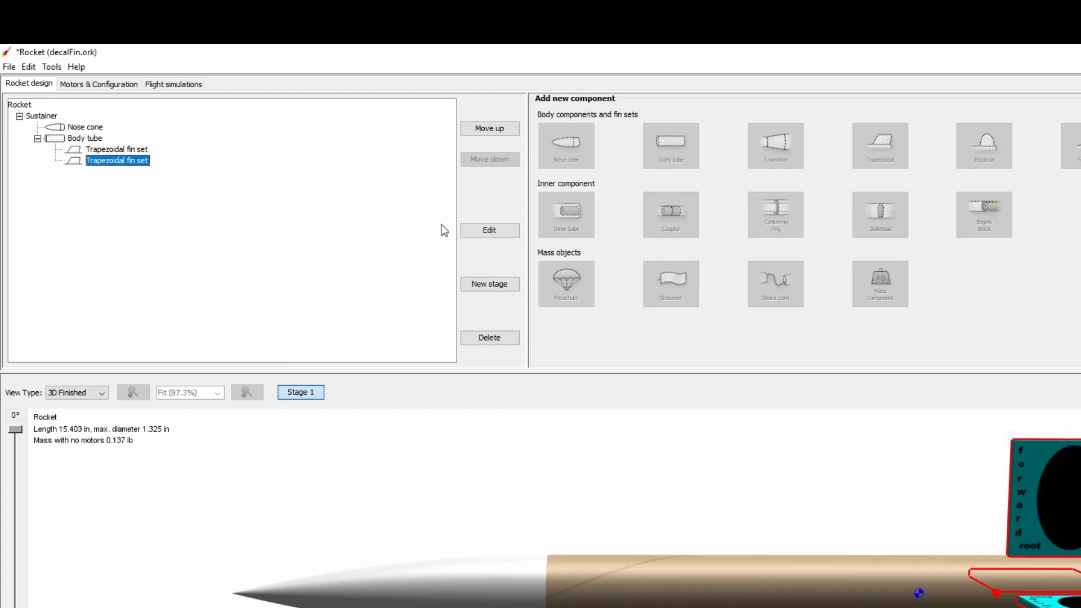
click(489, 236)
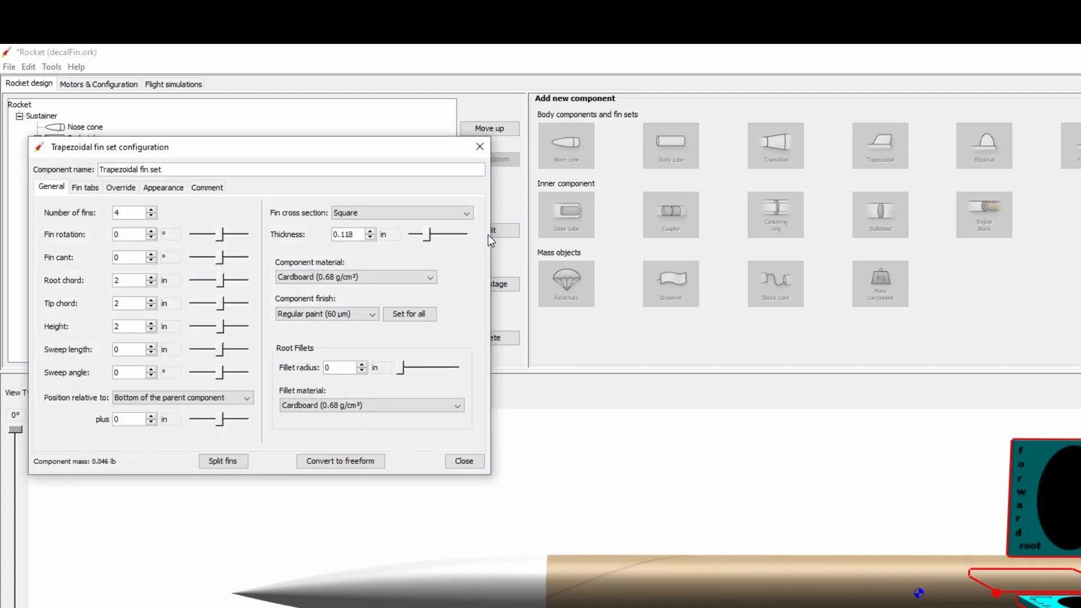
click(140, 235)
text(.5)
click(478, 463)
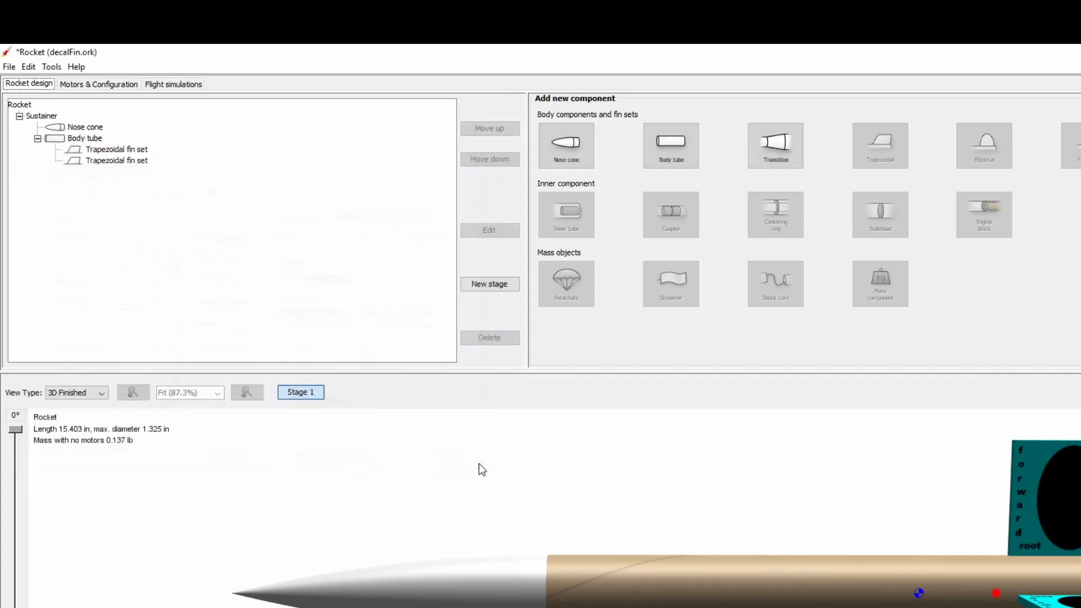
- Restore the copied fin set's appearance to the default texture
click(98, 160)
click(489, 230)
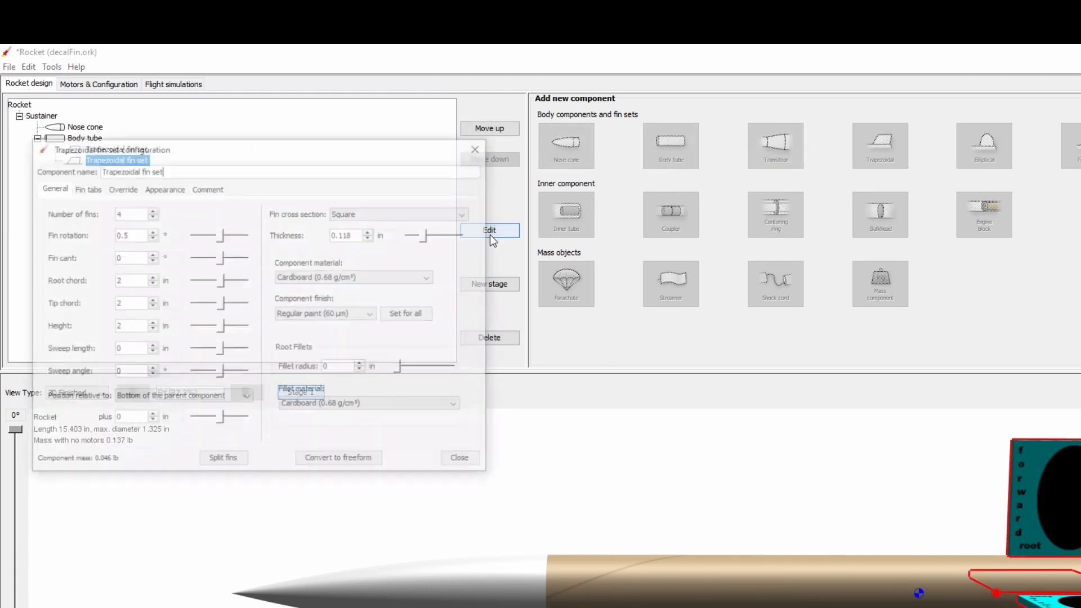
click(165, 188)
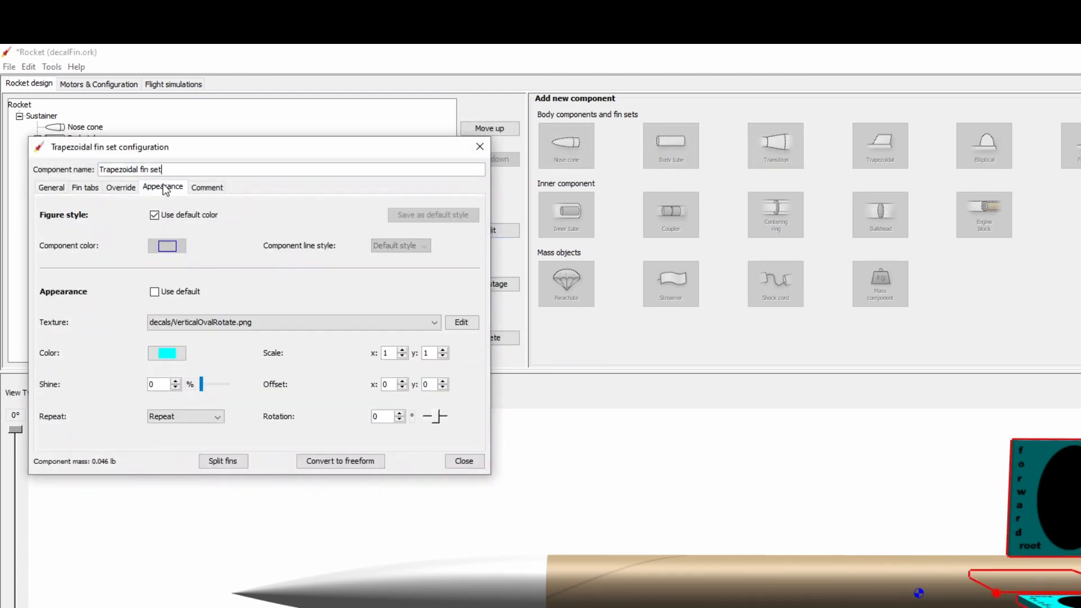
click(154, 292)
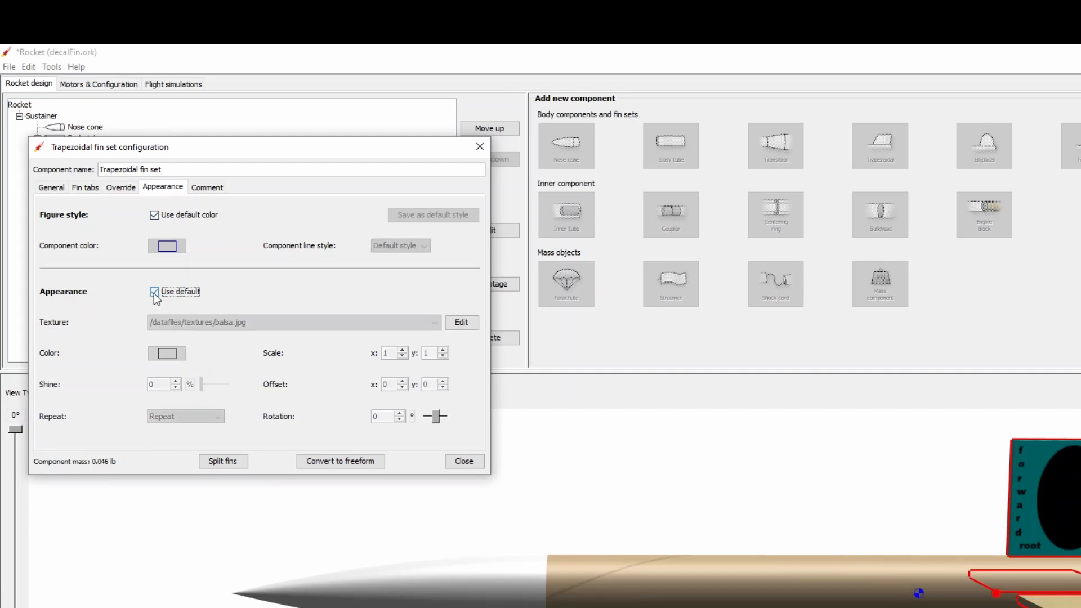
click(465, 461)
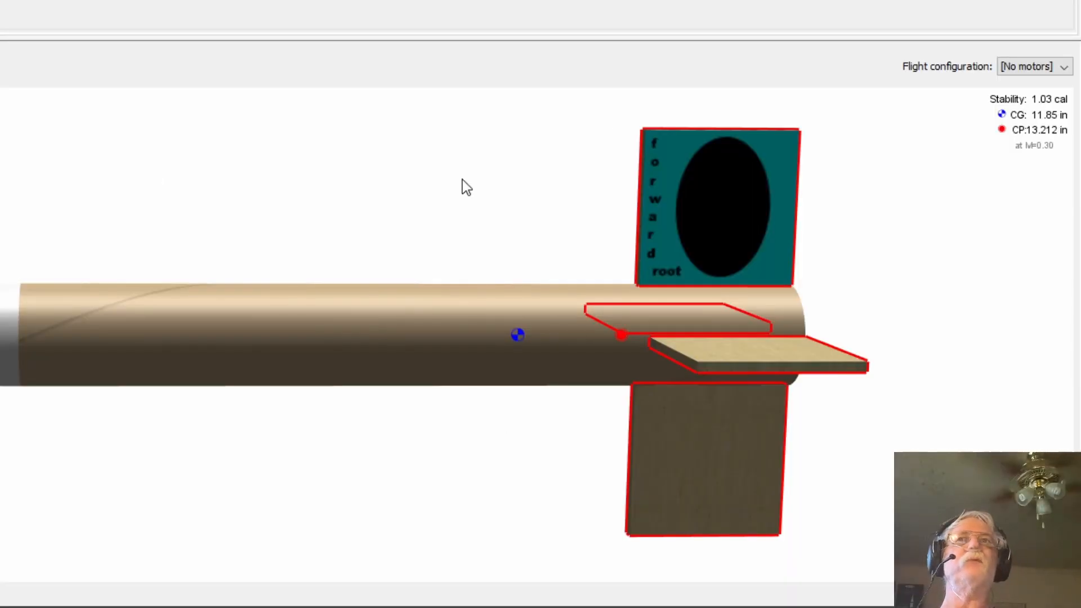
- Orbit the 3D view to compare the decaled fins with the plain copied fins
drag(471, 127, 437, 144)
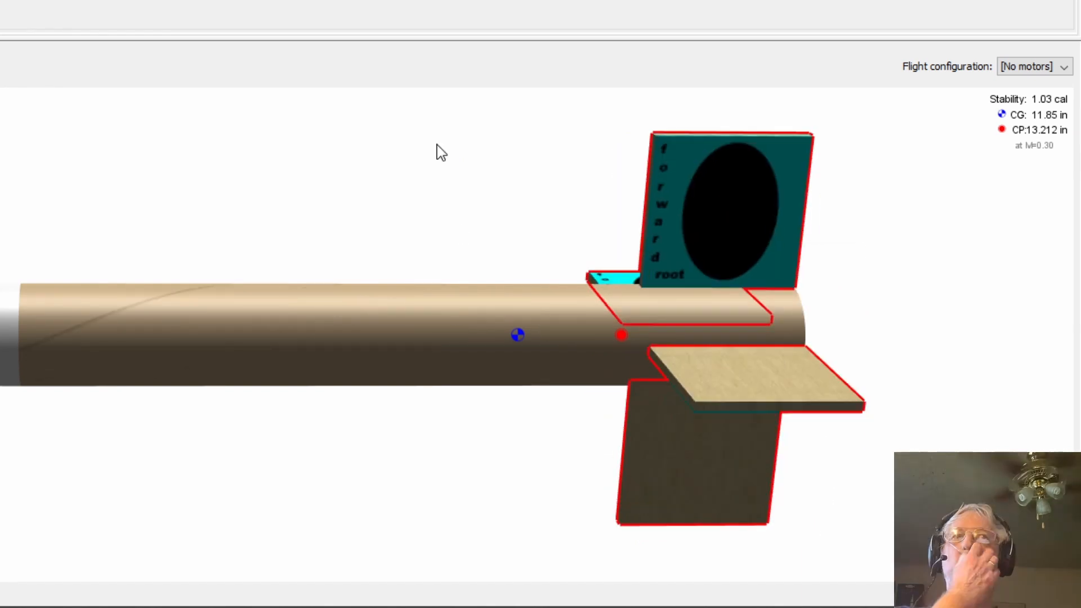
click(437, 147)
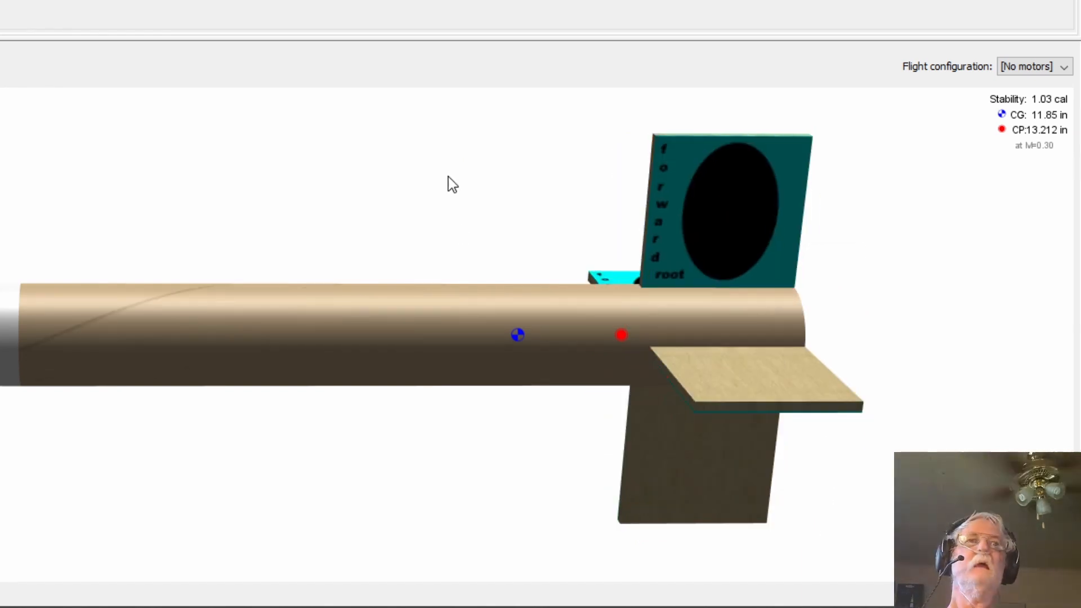
drag(453, 184, 451, 156)
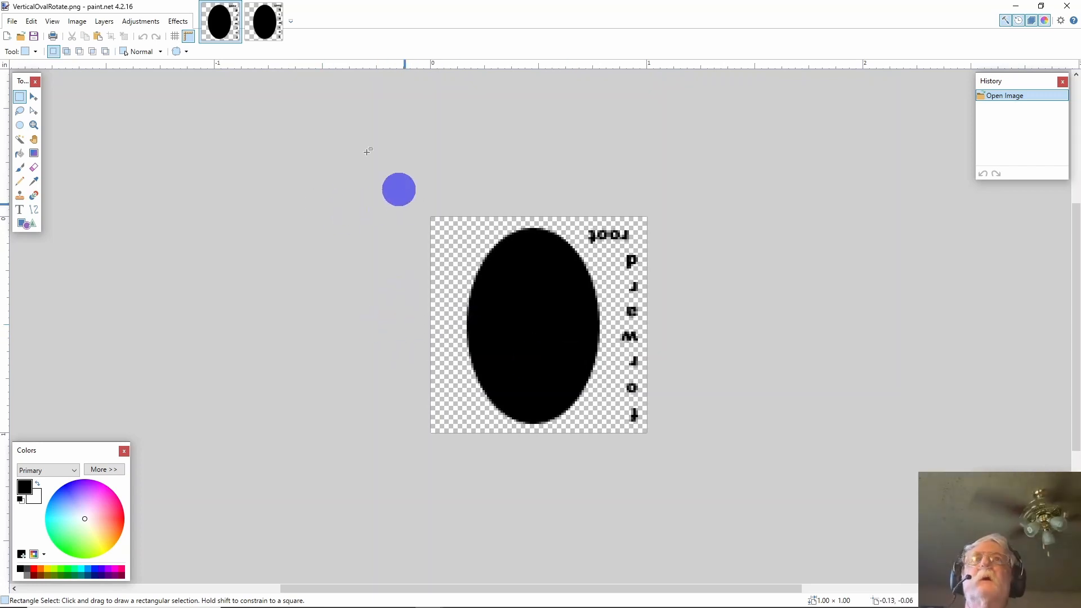
- Flip the entire decal image horizontally
click(108, 22)
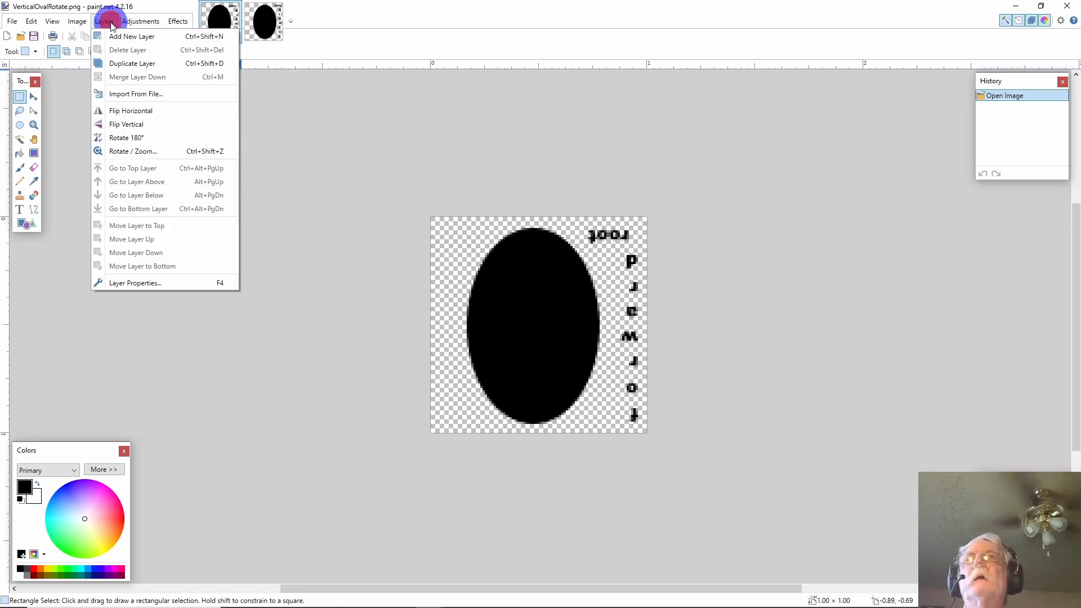
mouse_move(75, 23)
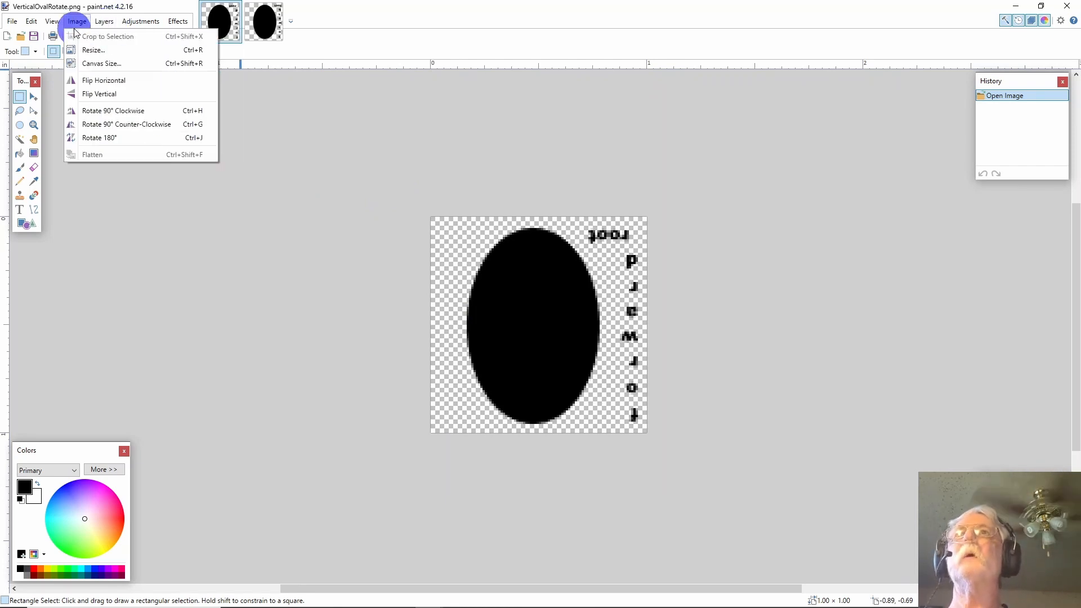
click(103, 81)
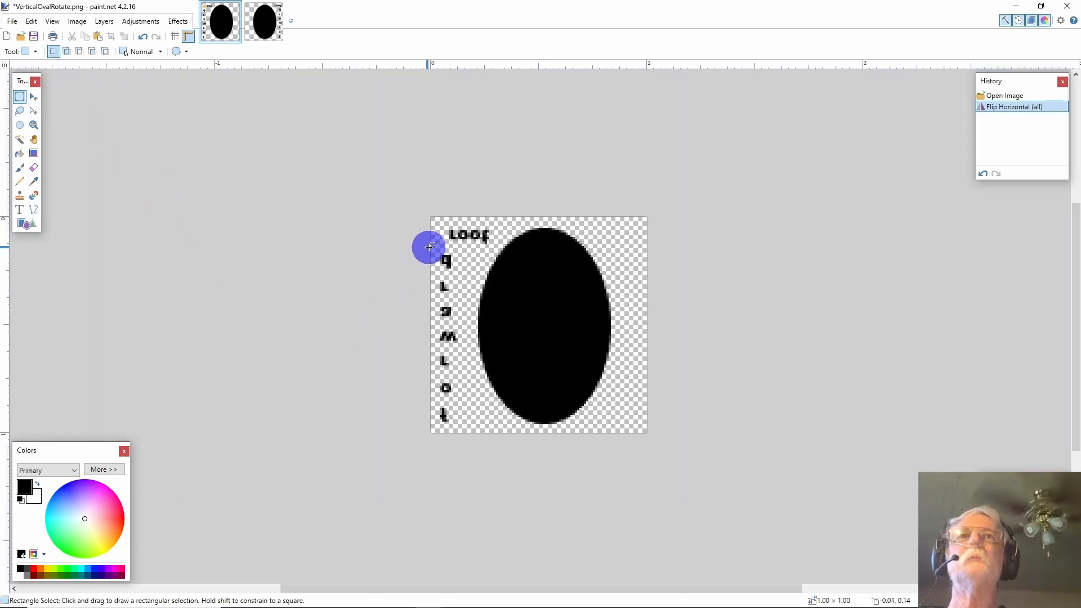
- Select the vertical 'forward' letter column and move it to the image's right edge
drag(431, 251, 462, 434)
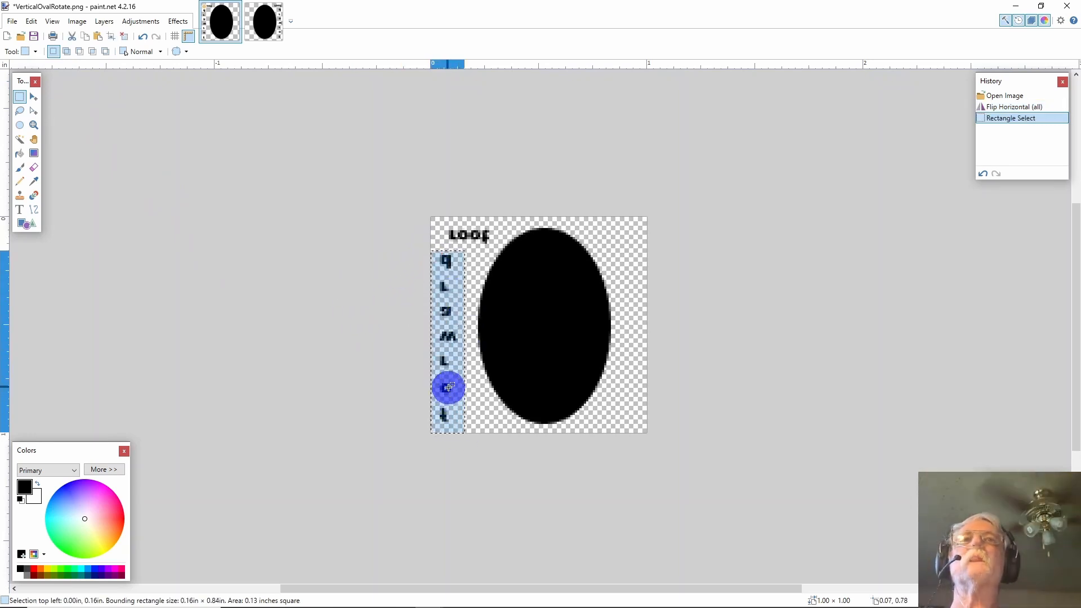
click(448, 391)
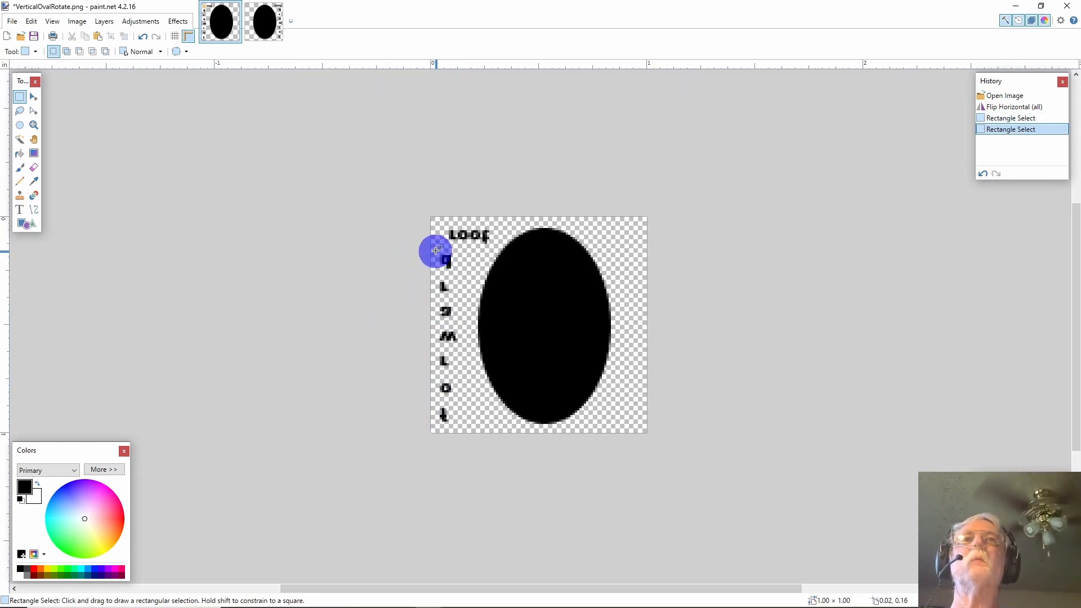
drag(435, 250, 460, 431)
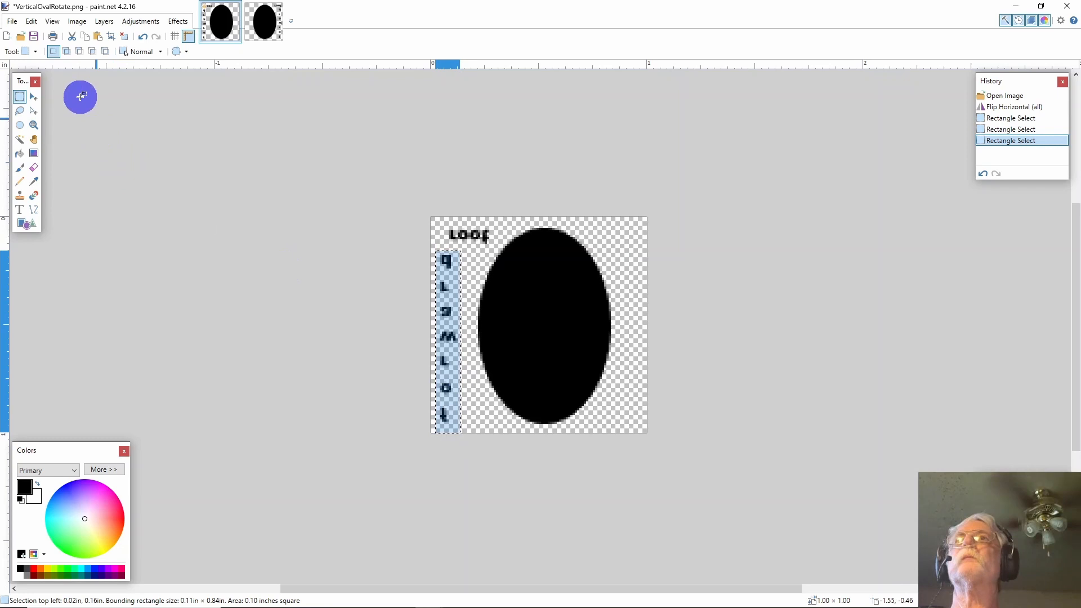
click(33, 96)
drag(443, 311, 627, 311)
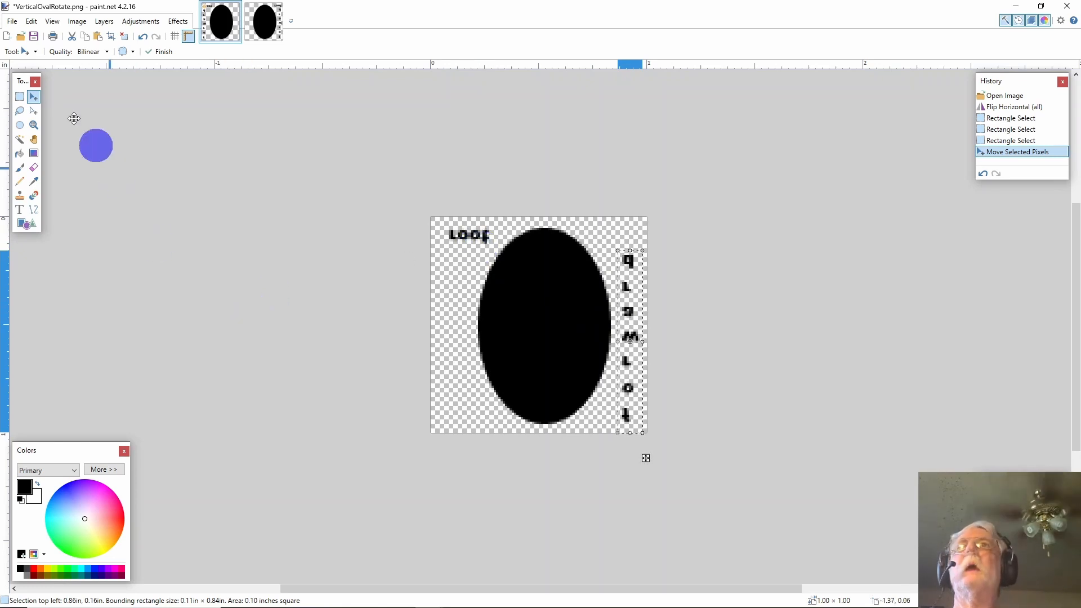
click(20, 97)
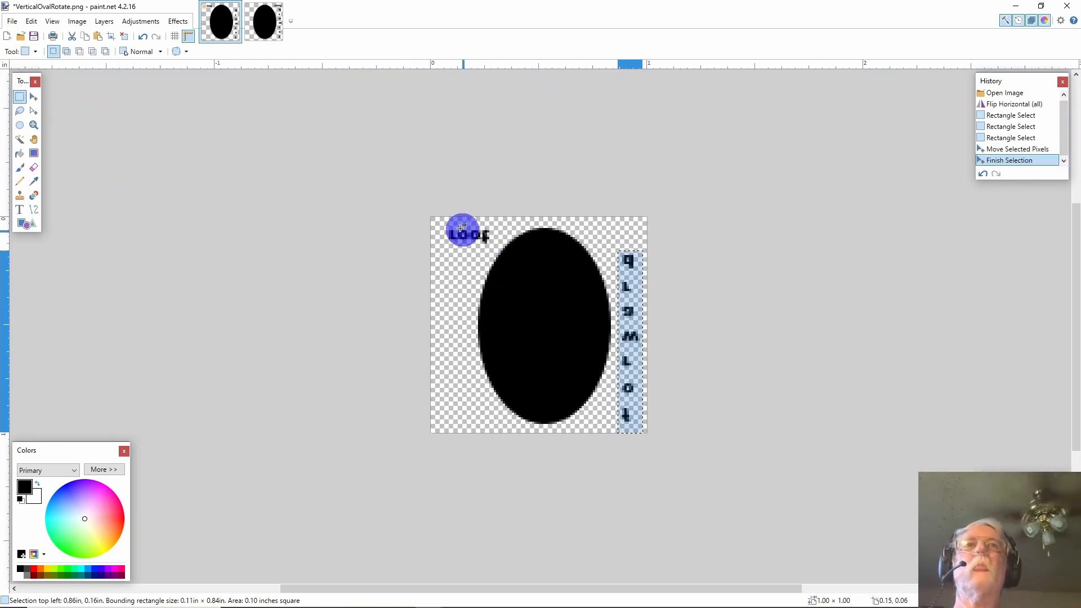
- Select the 'root' label and move it to the image's top-right corner
drag(440, 226, 498, 250)
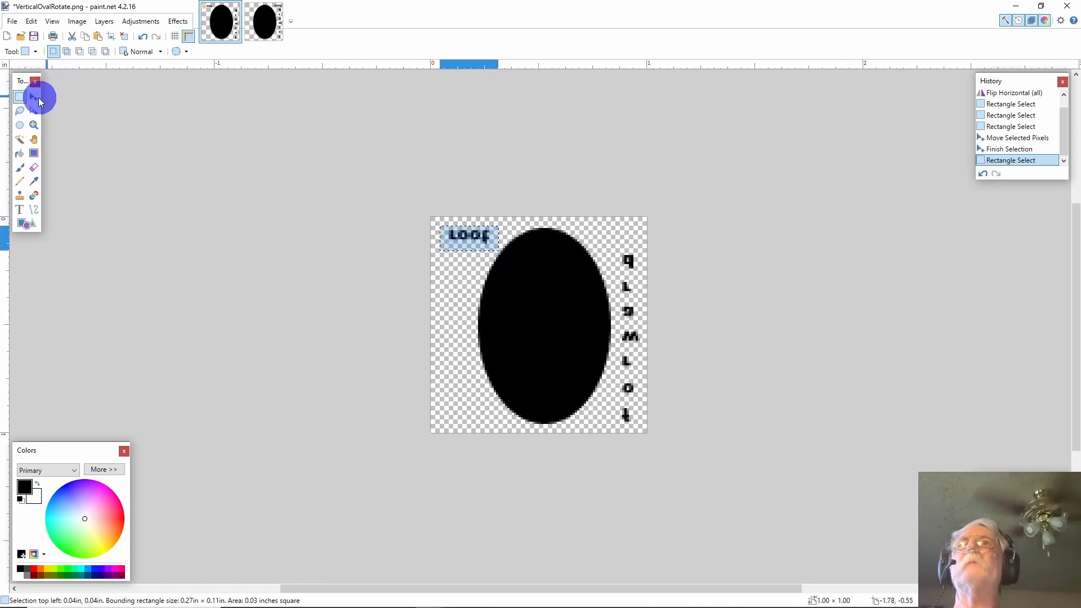
click(34, 98)
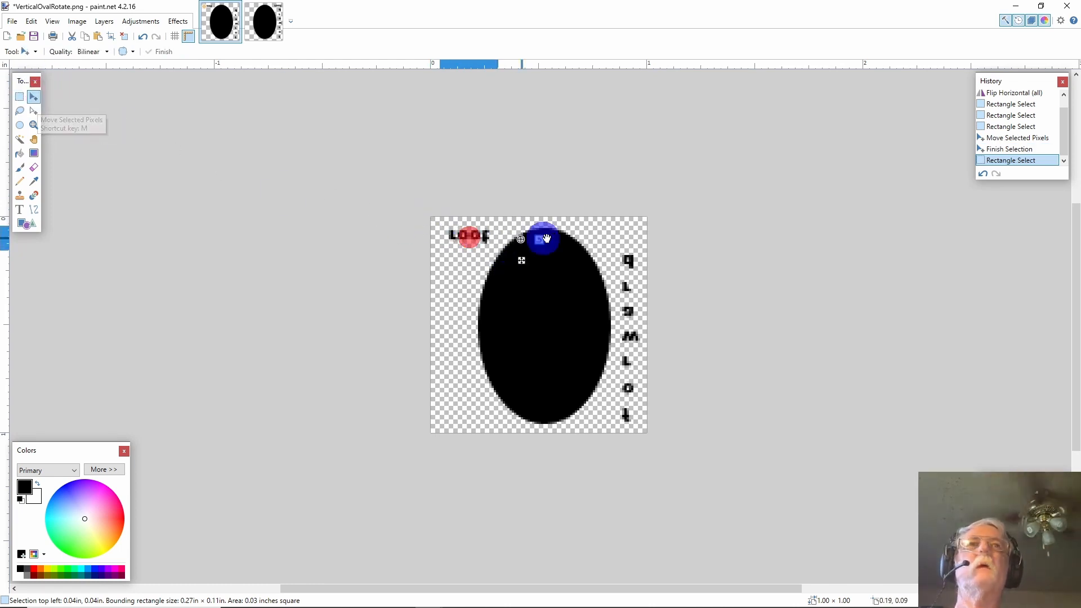
drag(623, 233, 311, 241)
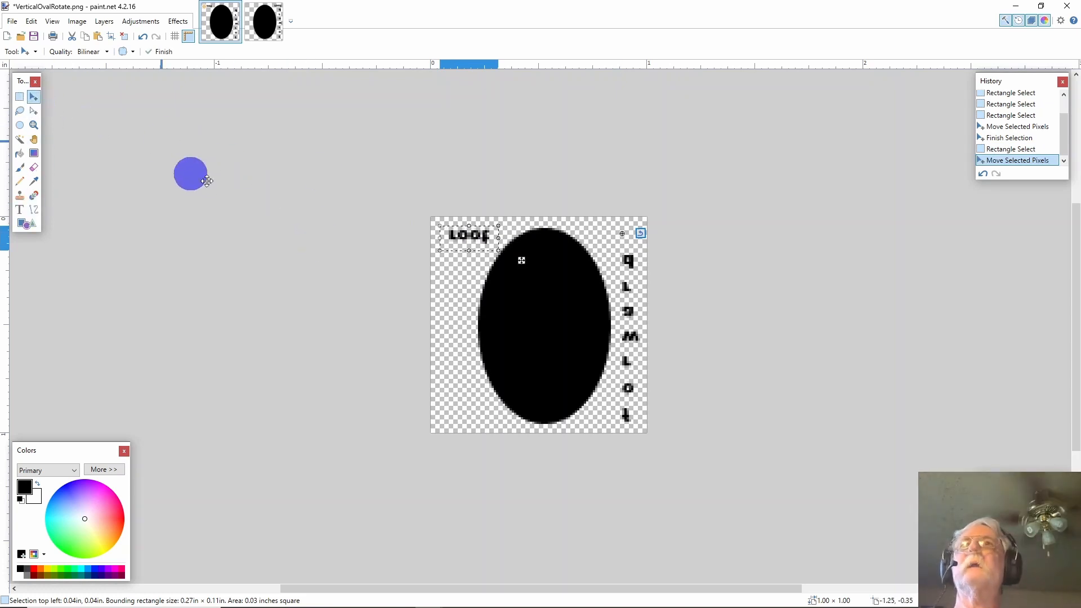
click(203, 181)
click(32, 101)
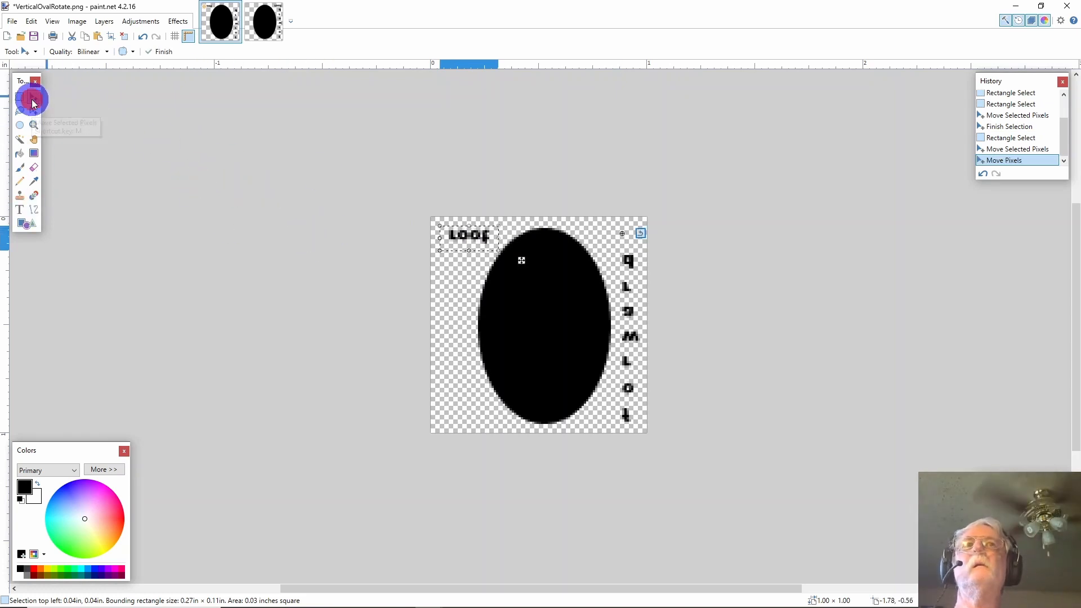
drag(472, 235, 624, 234)
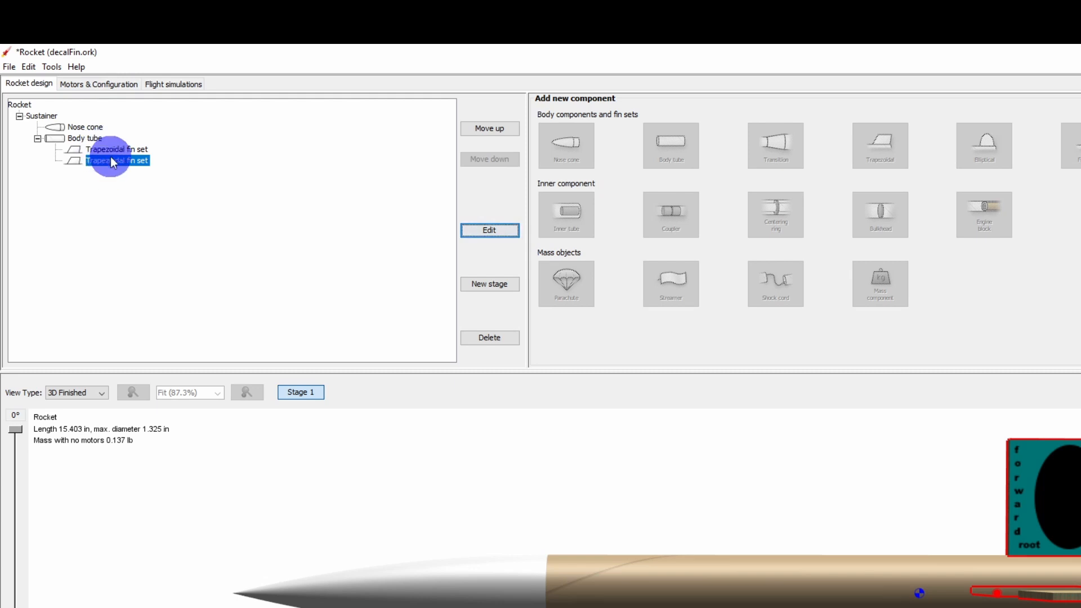
- Set the copied fin set's texture to VerticalOvalHorzFix.png loaded from the Decal folder
click(505, 231)
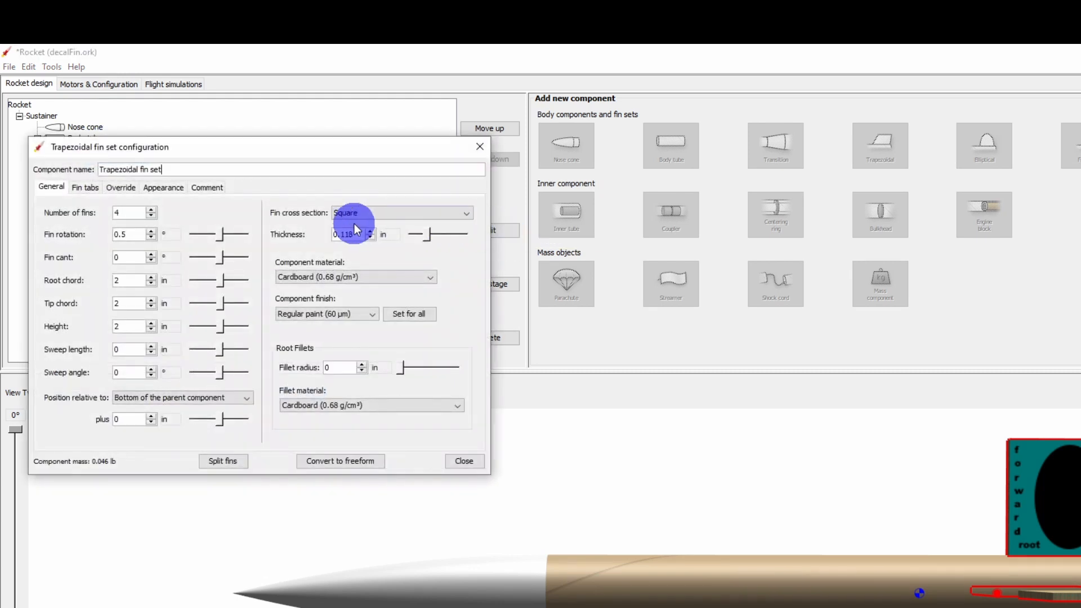
click(150, 187)
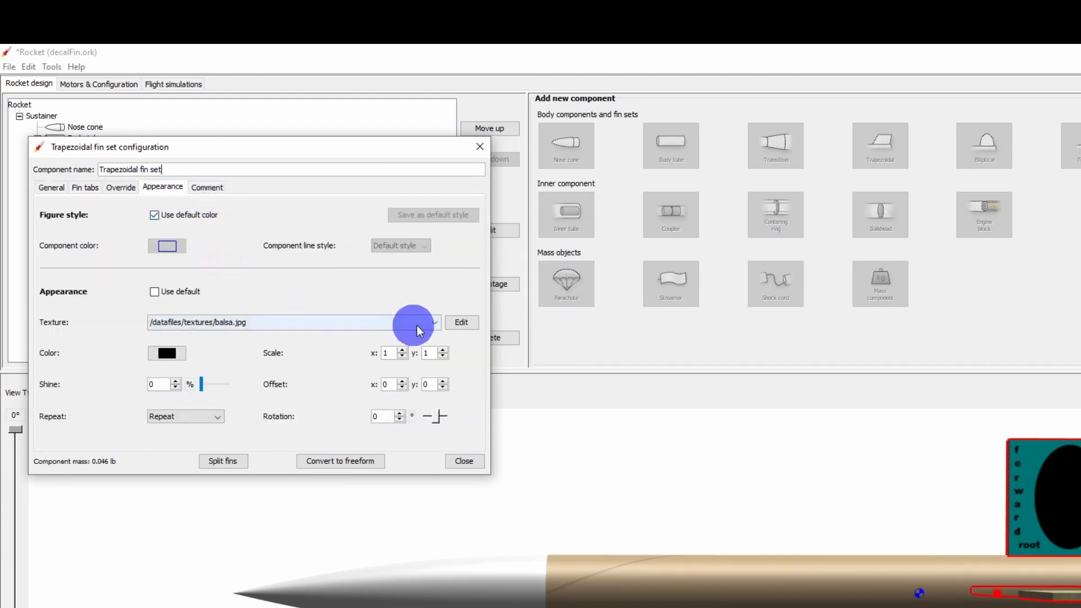
click(435, 325)
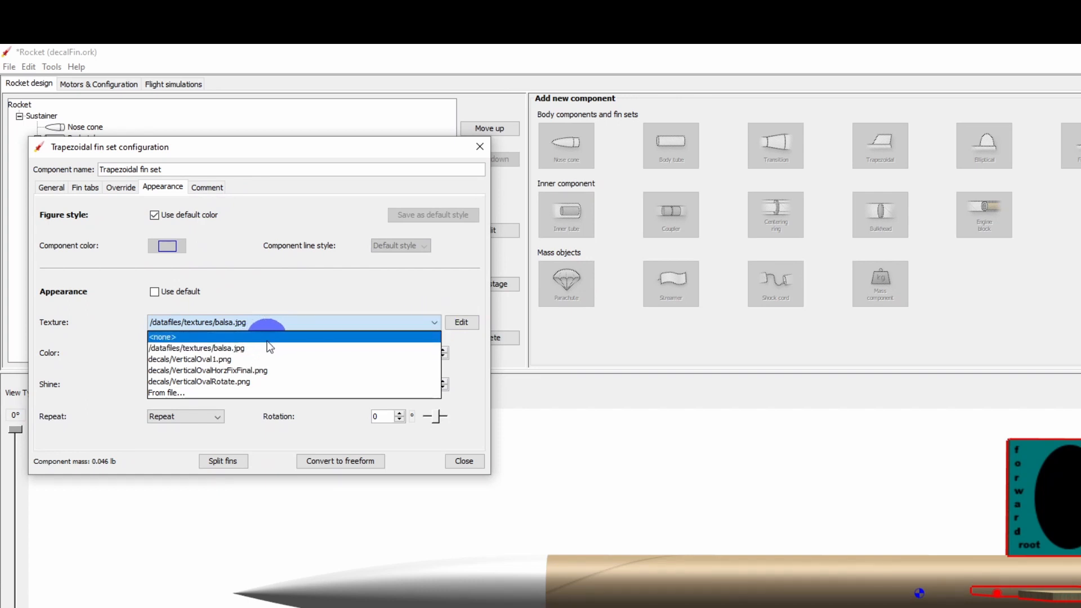
key(Up)
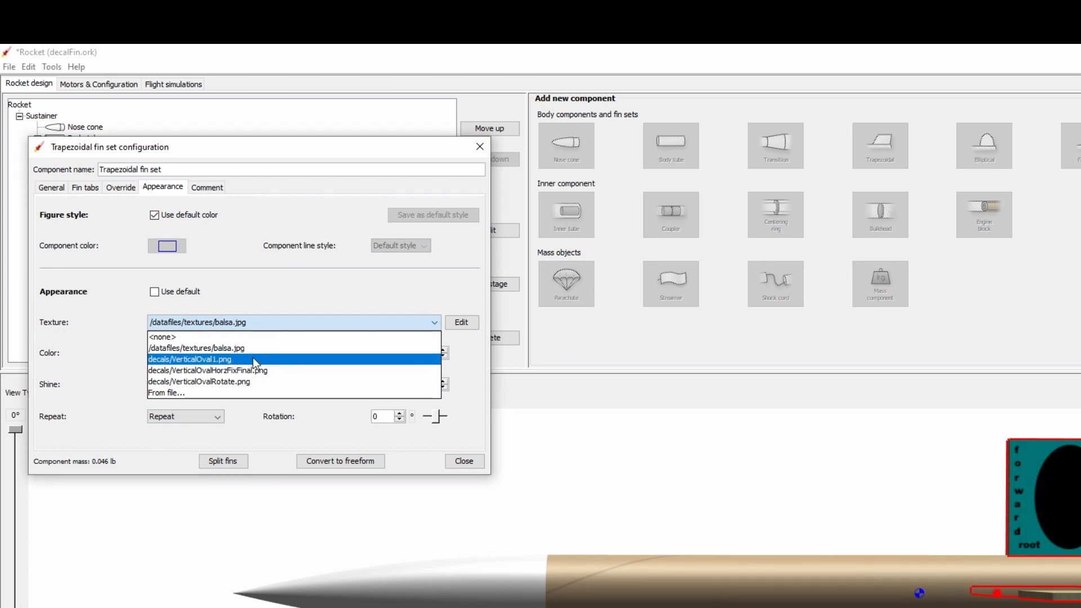
click(219, 389)
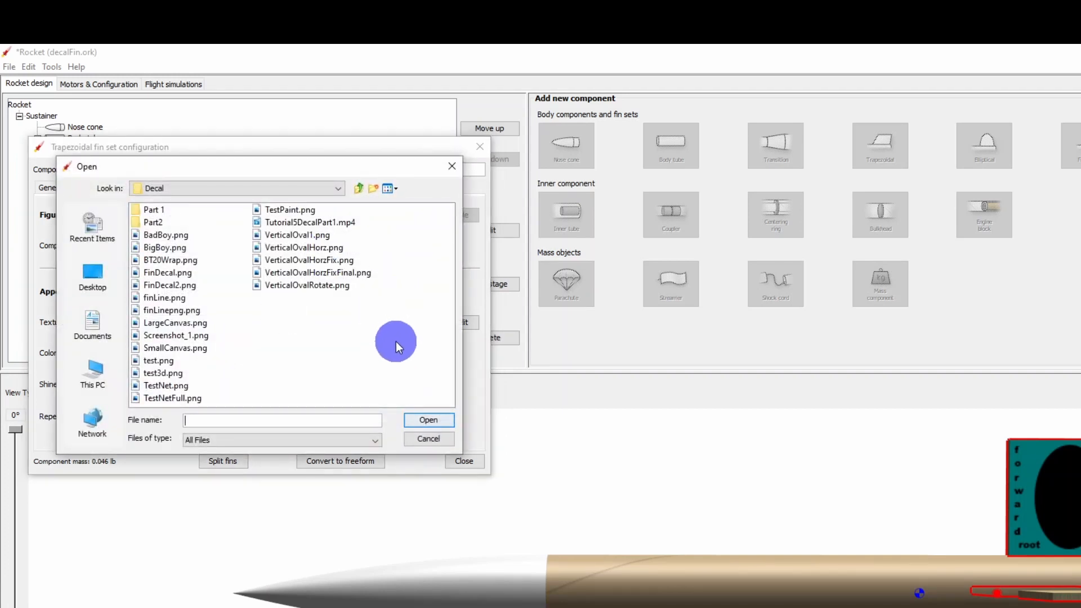
click(310, 262)
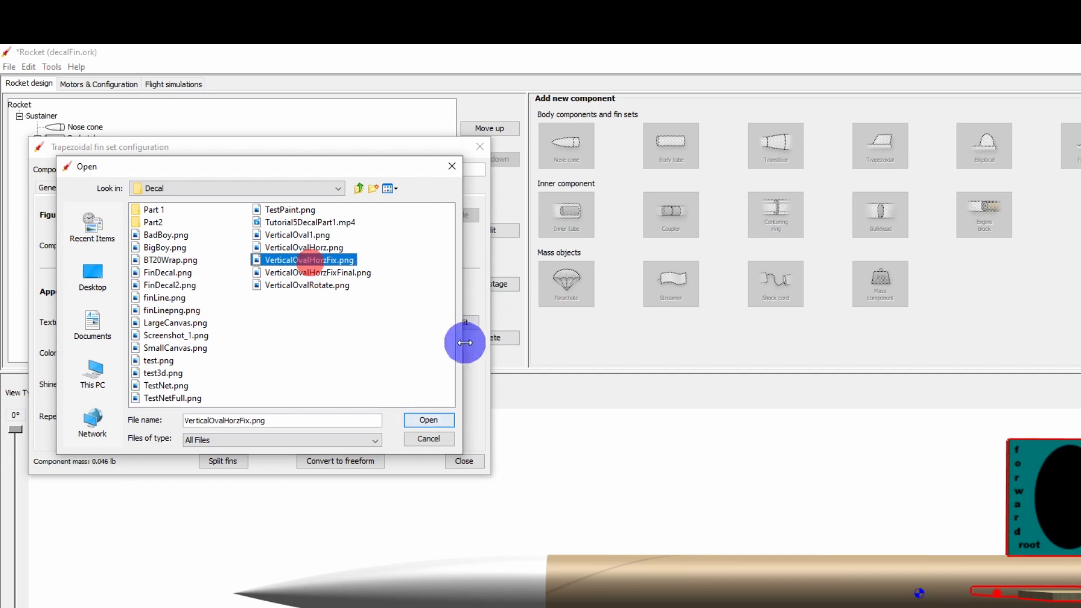
click(422, 421)
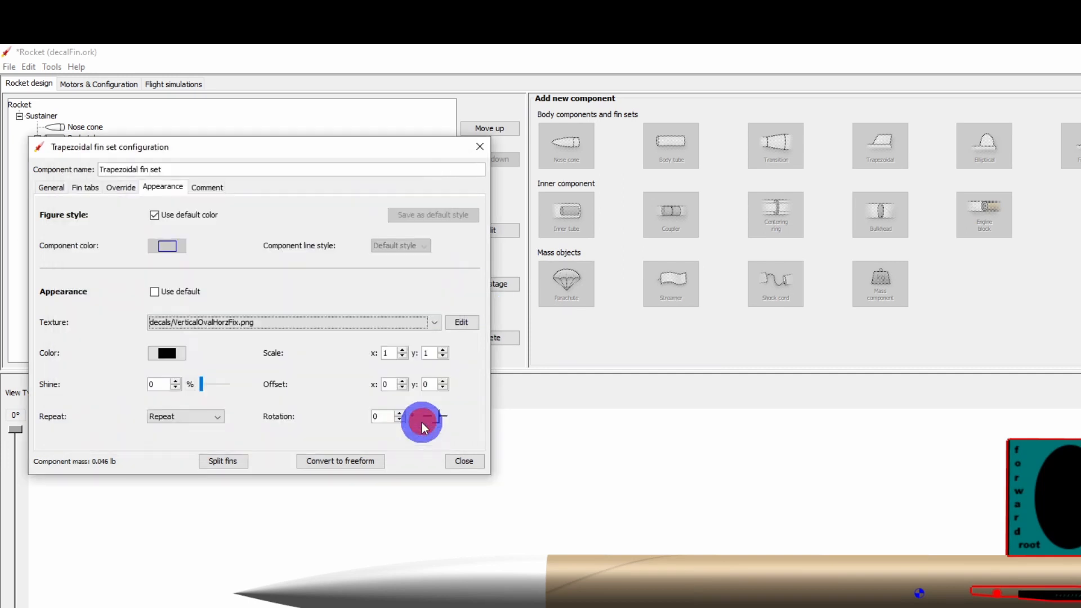
- Set the copied fin set's texture color to cyan and close the fin set configuration
click(167, 355)
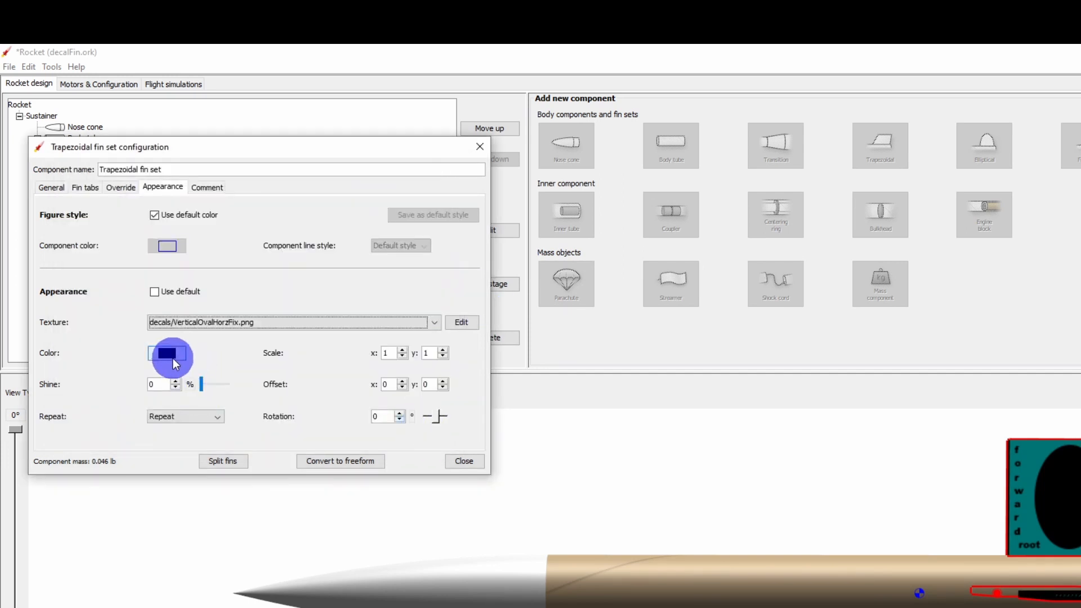
click(374, 282)
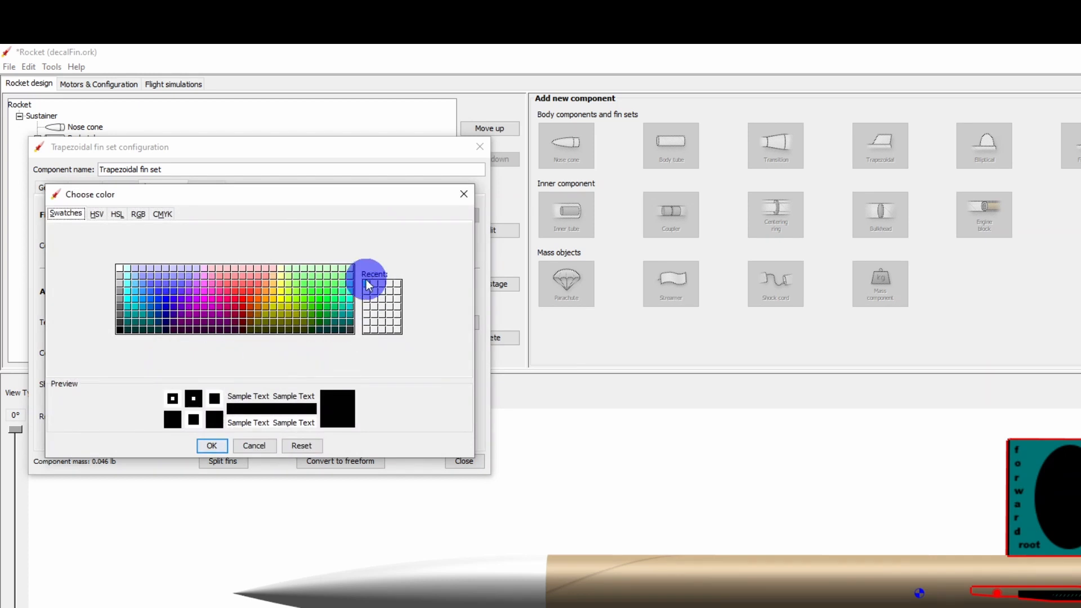
click(366, 283)
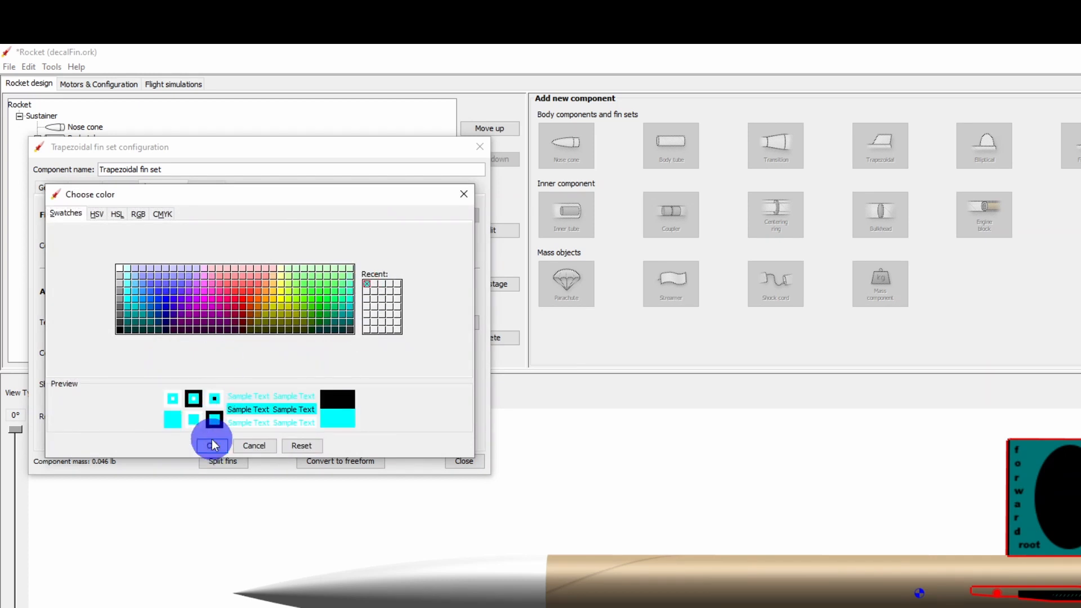
click(211, 444)
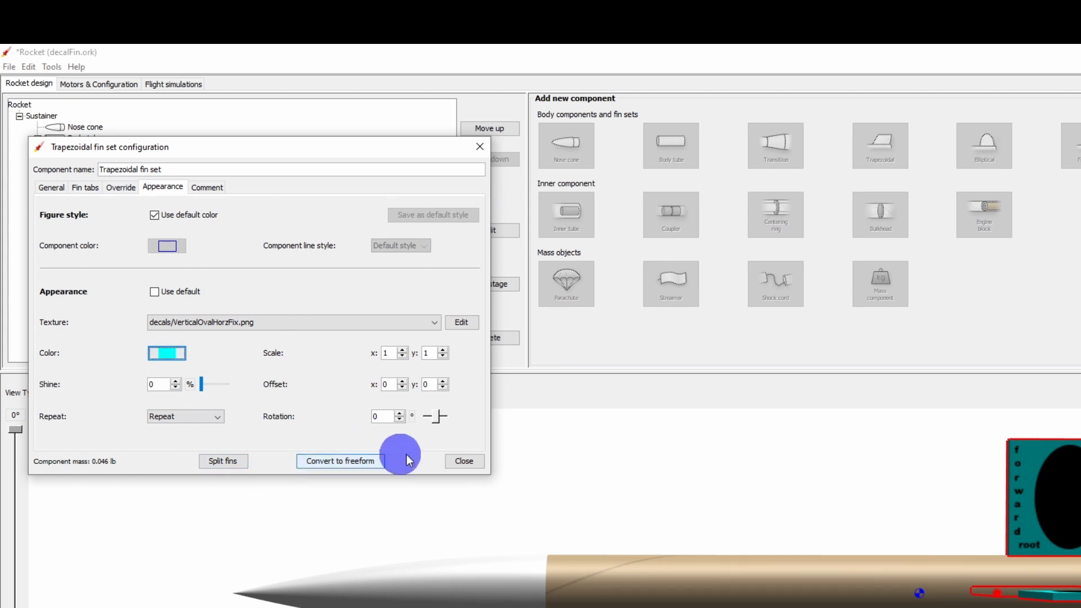
click(465, 463)
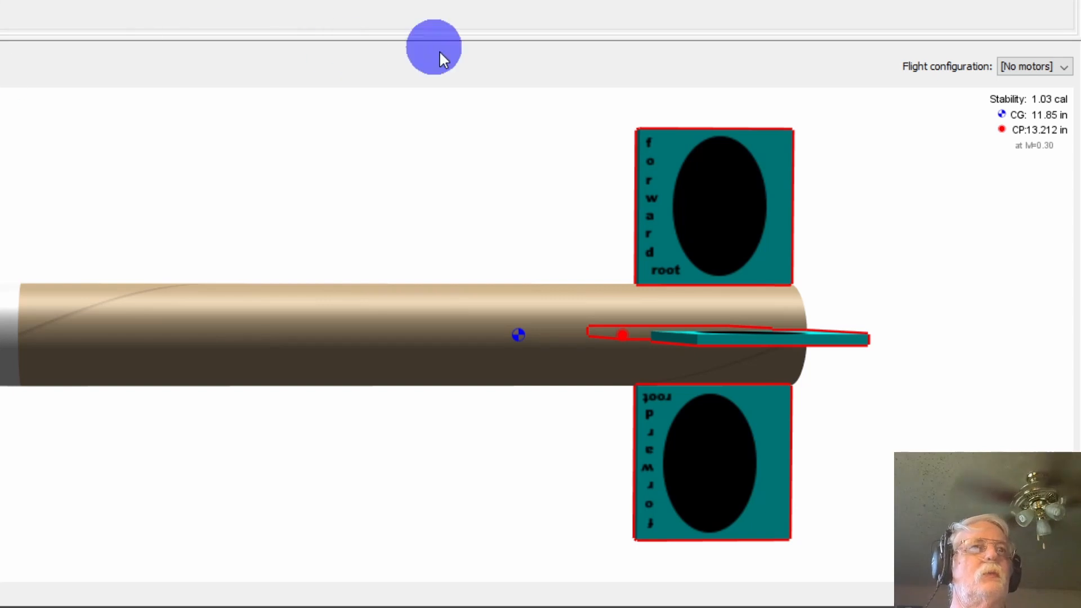
- Change the copied fin set's texture to decals/VerticalOvalHorzFixFinal.png and orbit to inspect the fins
drag(350, 205, 350, 234)
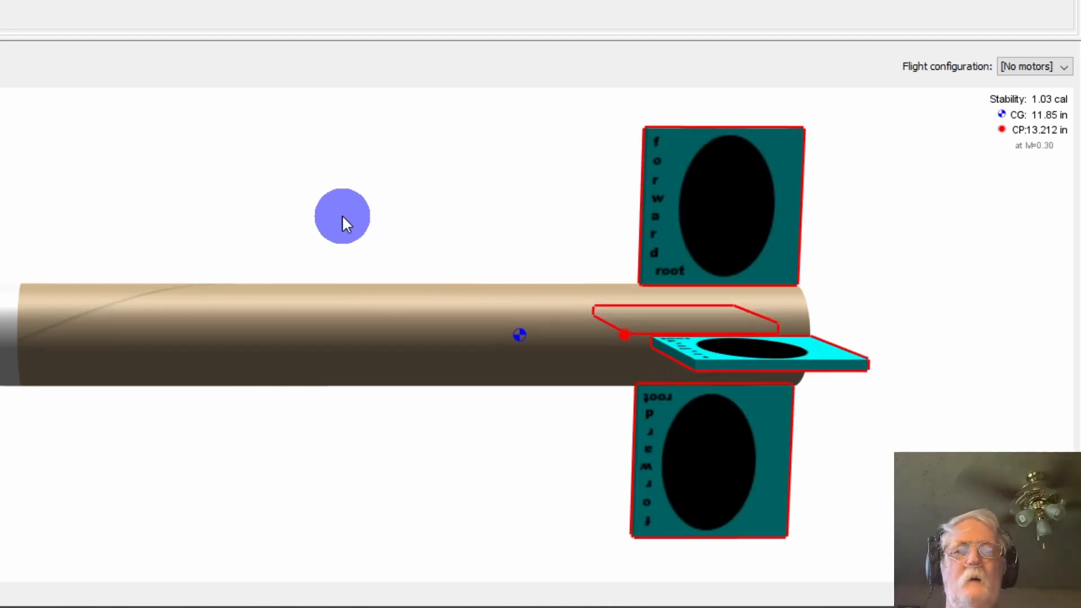
click(342, 217)
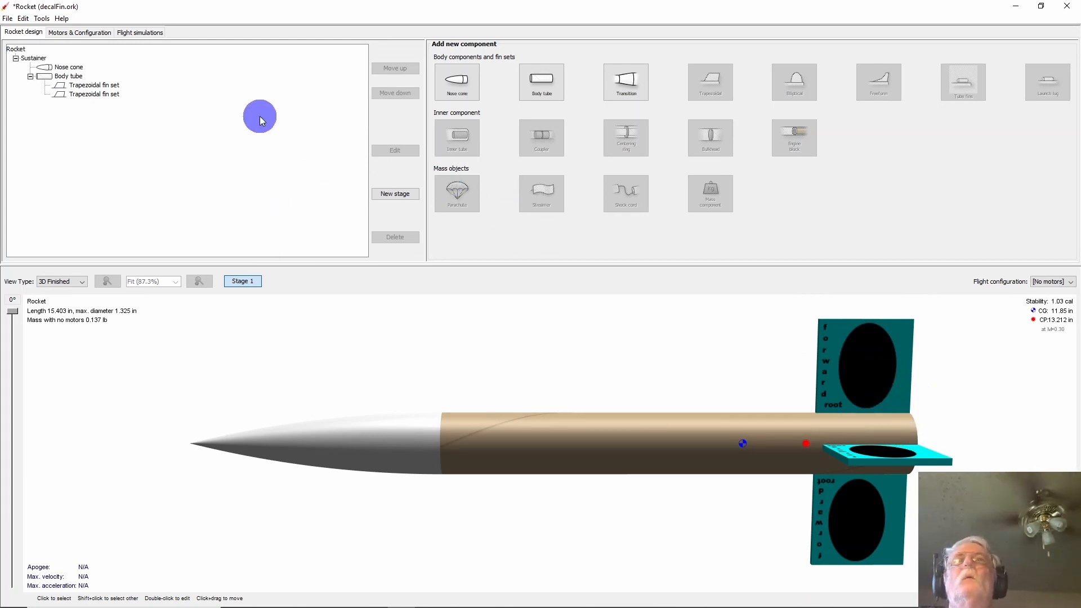
click(80, 95)
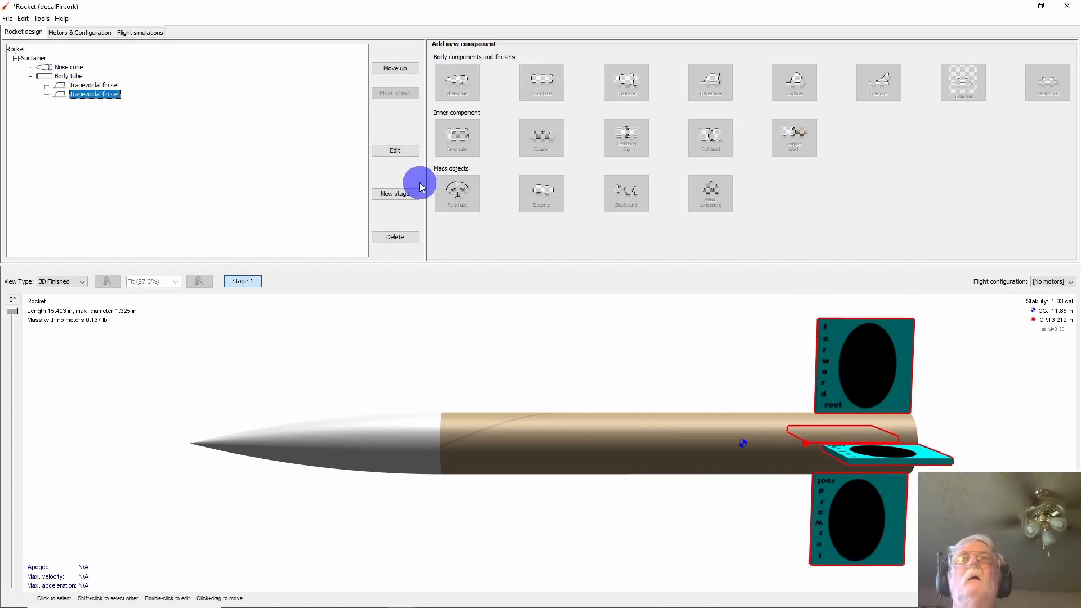
click(409, 156)
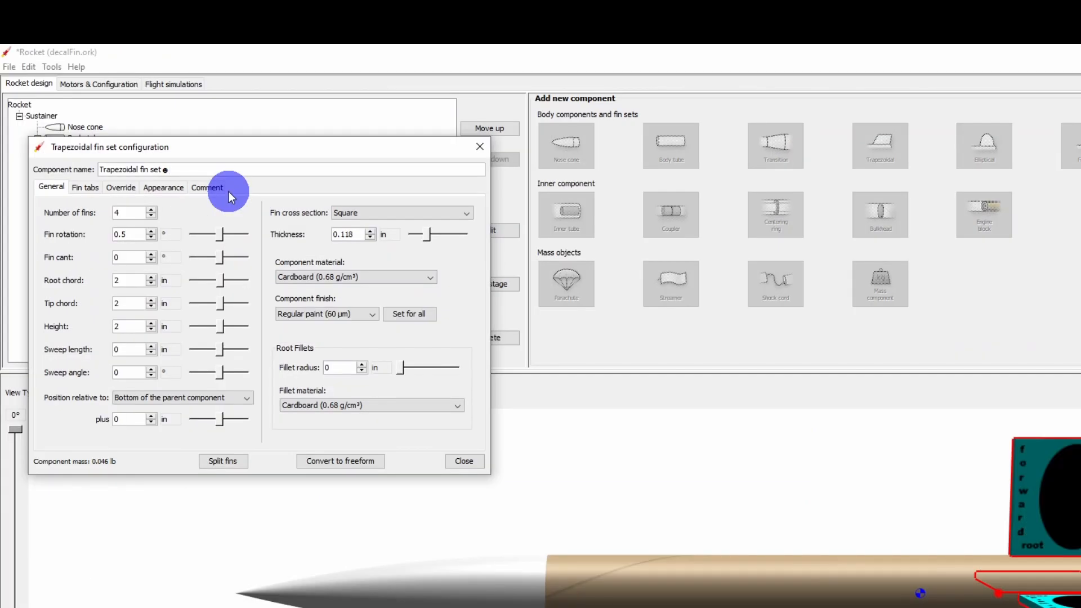
click(162, 188)
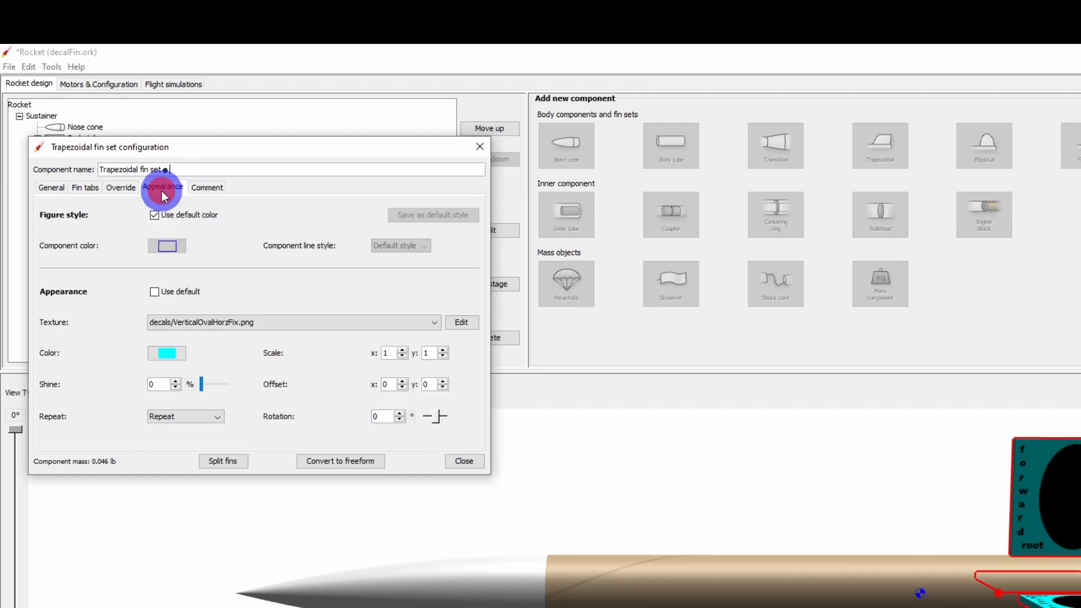
click(429, 320)
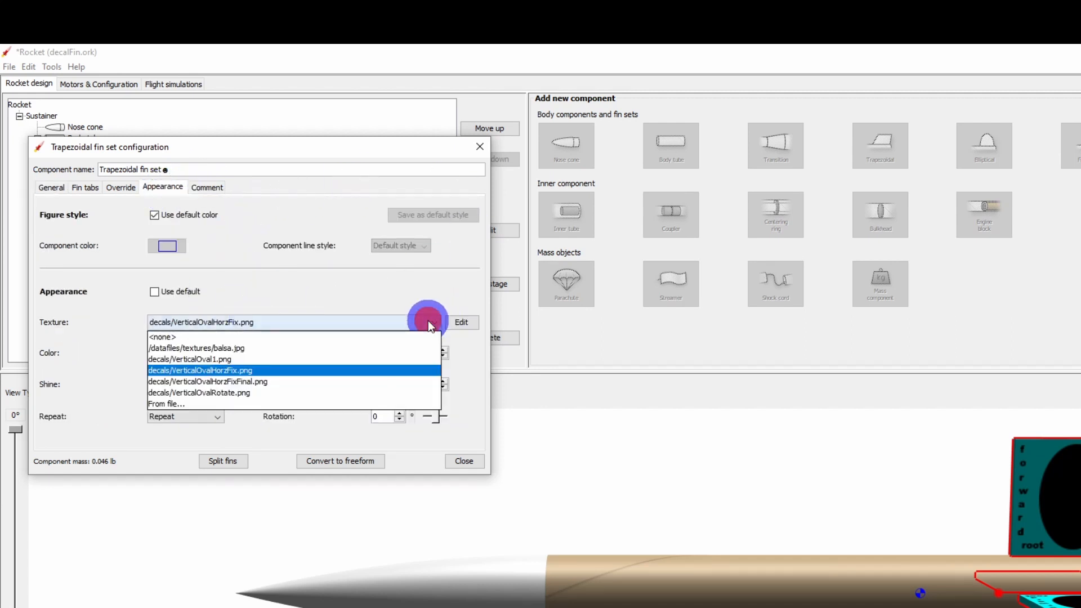
click(282, 380)
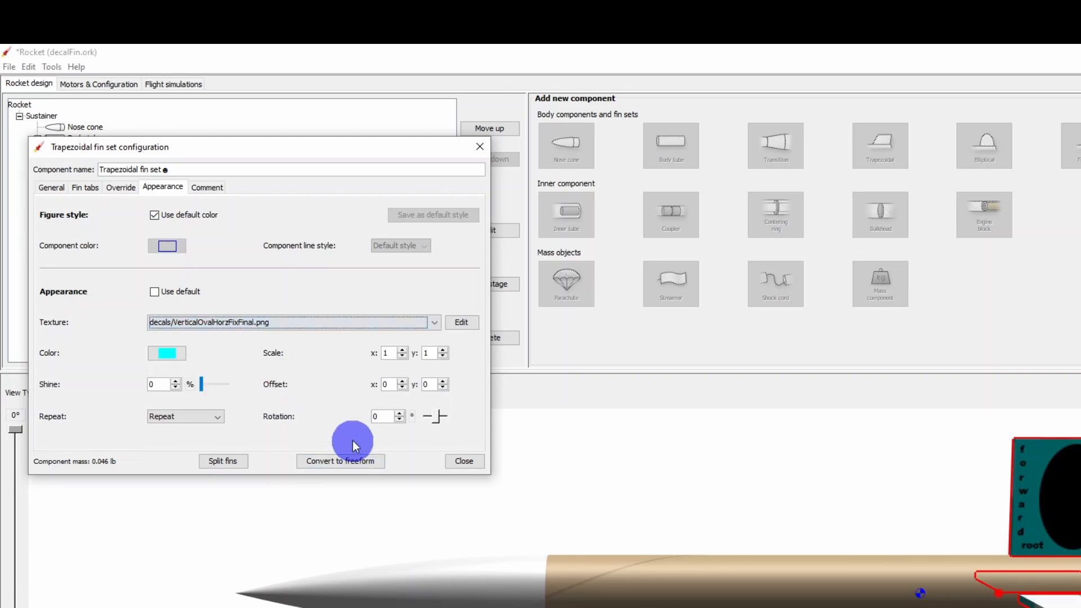
click(472, 462)
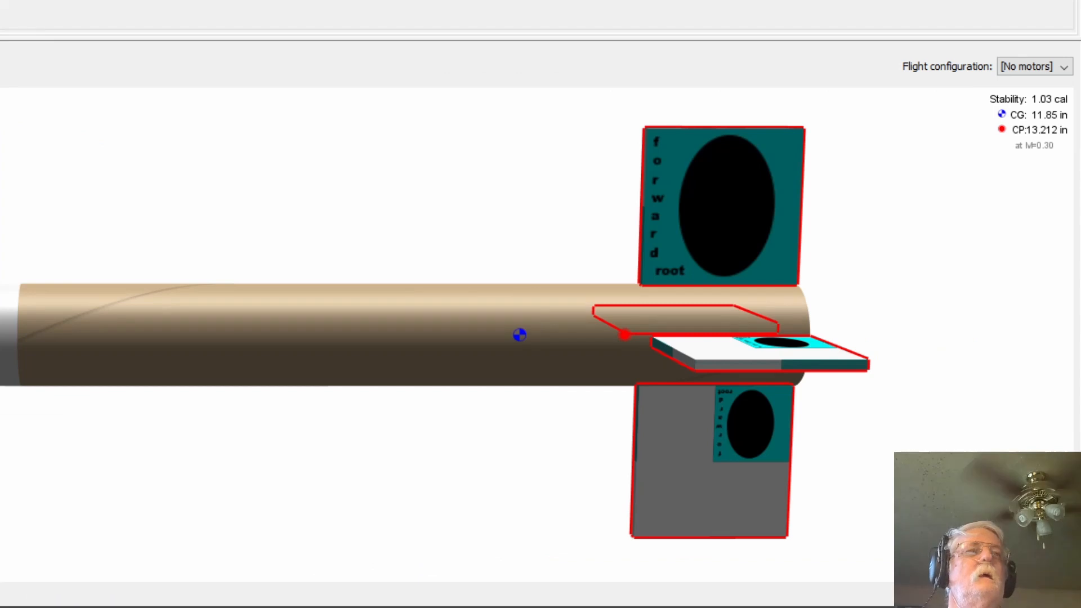
drag(512, 183, 477, 164)
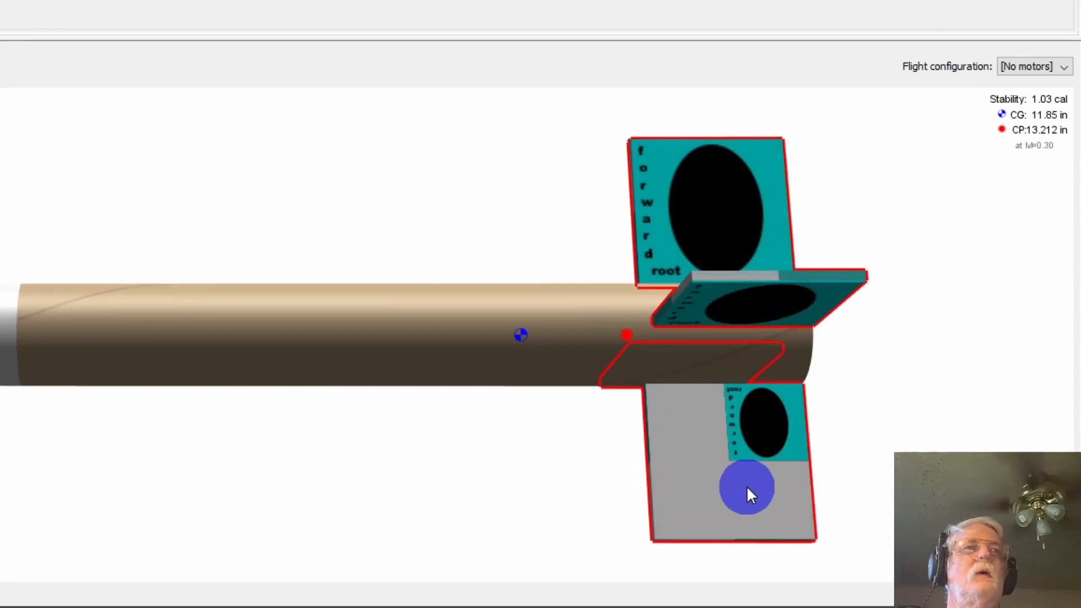